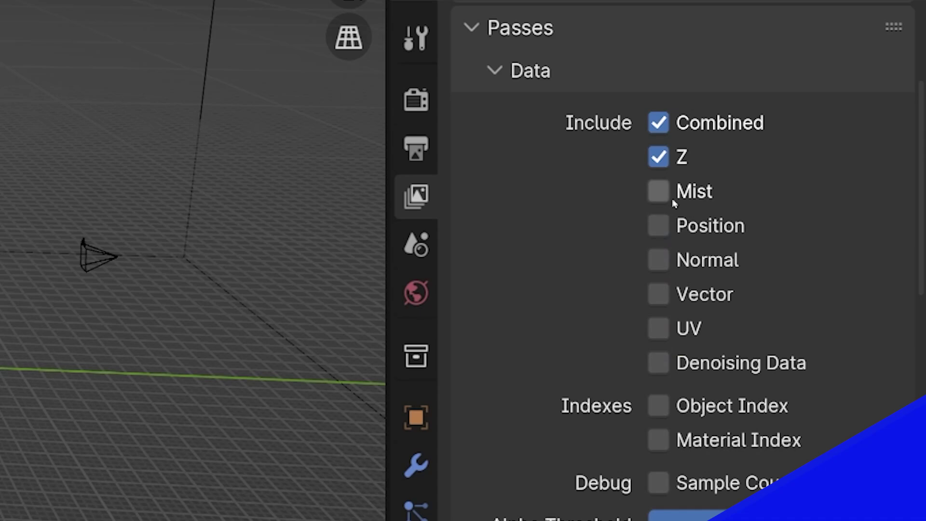
{"action": "left_click", "coordinate": [665, 198]}
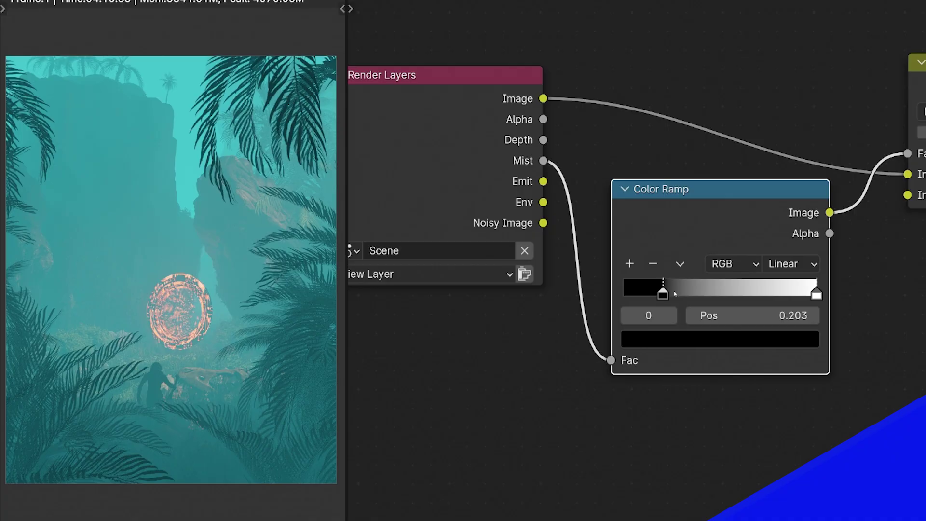
{"action": "left_click_drag", "start_coordinate": [664, 292], "coordinate": [691, 292]}
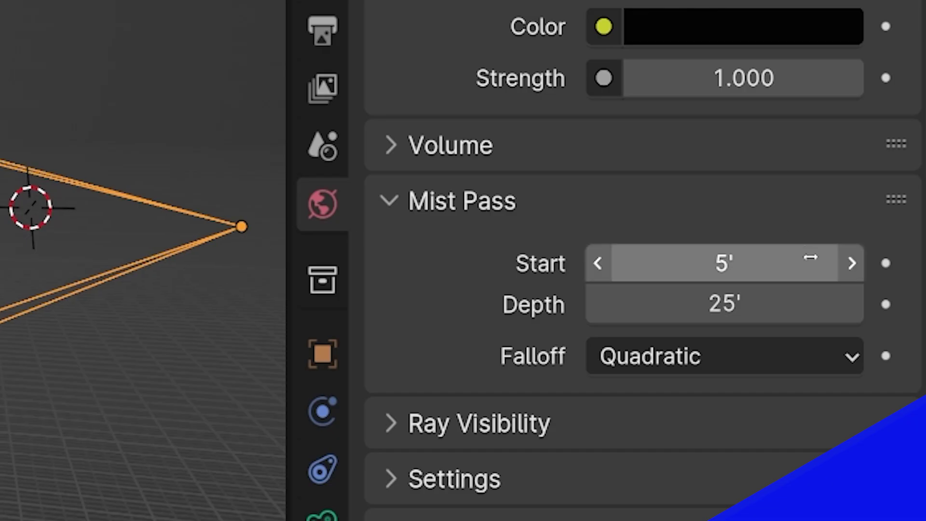
{"action": "mouse_move", "coordinate": [810, 263]}
{"action": "left_mouse_down"}
{"action": "mouse_move", "coordinate": [752, 262]}
{"action": "mouse_move", "coordinate": [861, 263]}
{"action": "mouse_move", "coordinate": [820, 263]}
{"action": "left_mouse_up"}
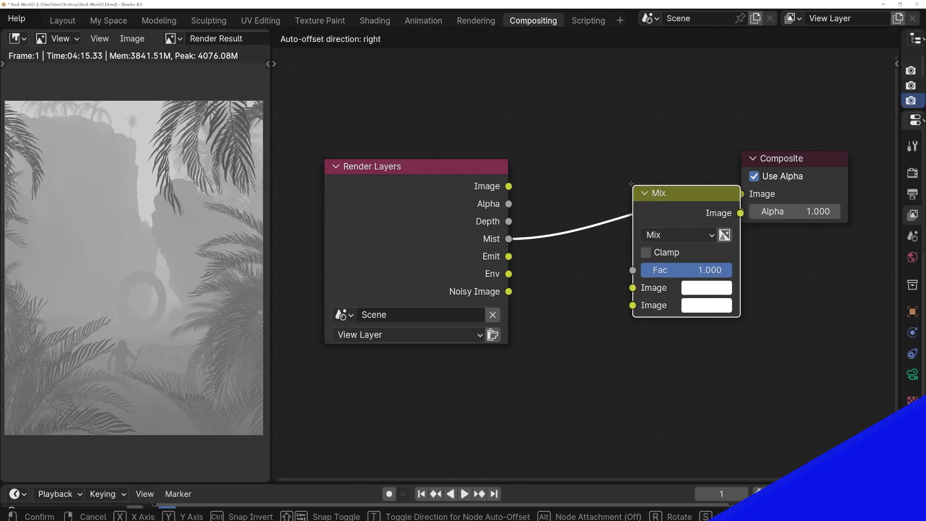
{"action": "left_click", "coordinate": [625, 203]}
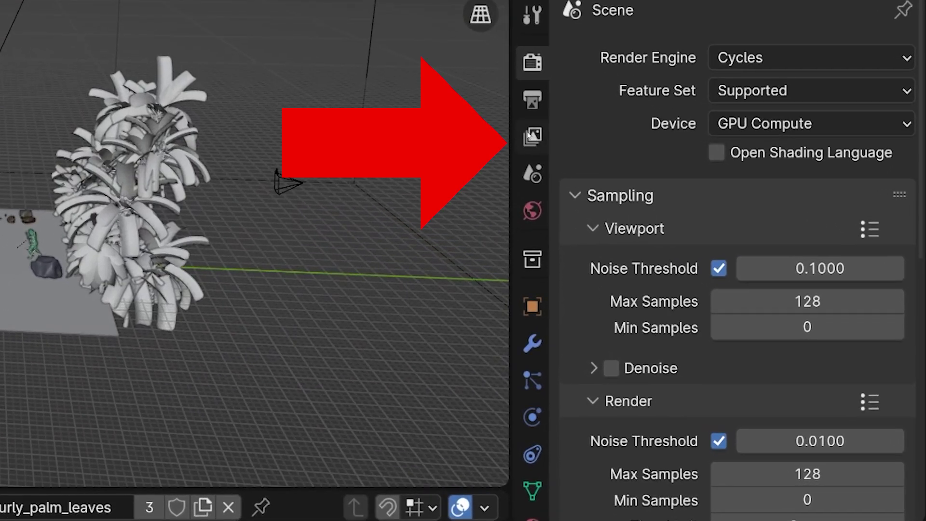
Enable the Mist data pass in the view layer's render passes
{"action": "left_click", "coordinate": [534, 146]}
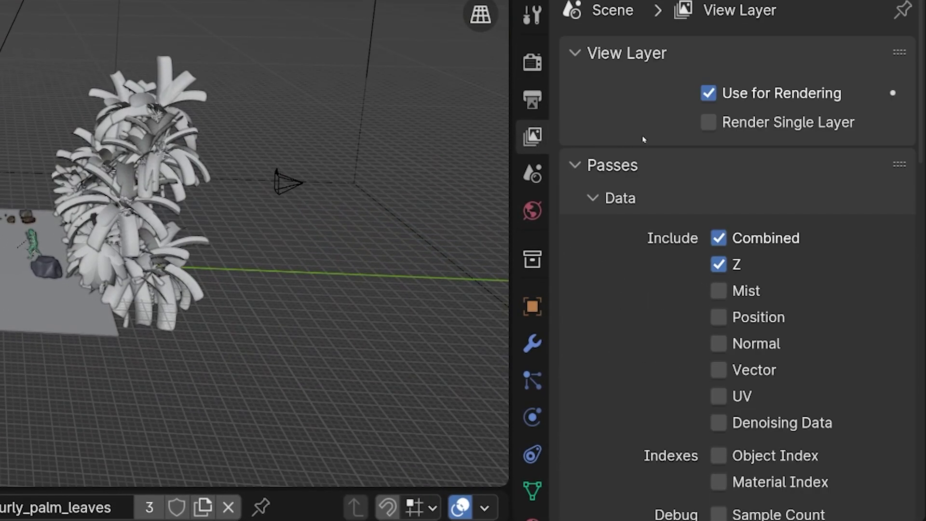
{"action": "scroll", "coordinate": [735, 157], "scroll_direction": "down", "scroll_amount": 5}
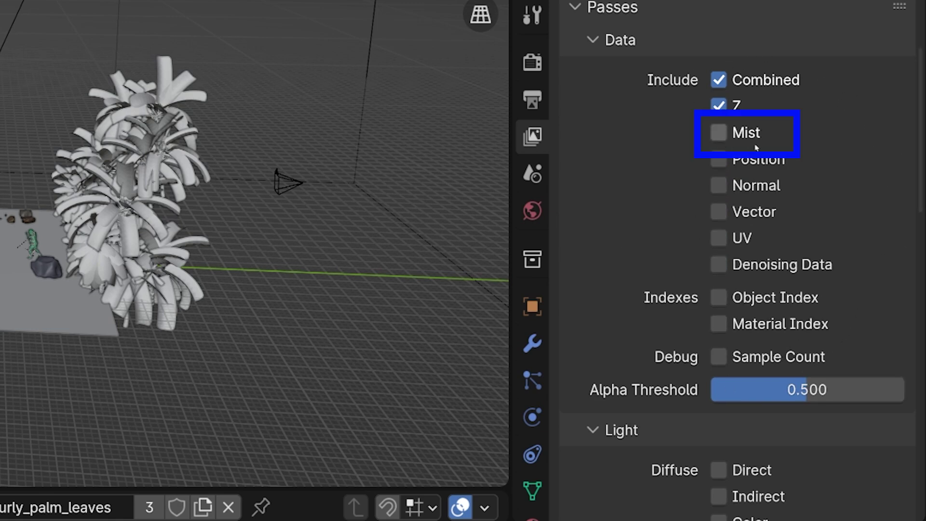
{"action": "left_click", "coordinate": [719, 133]}
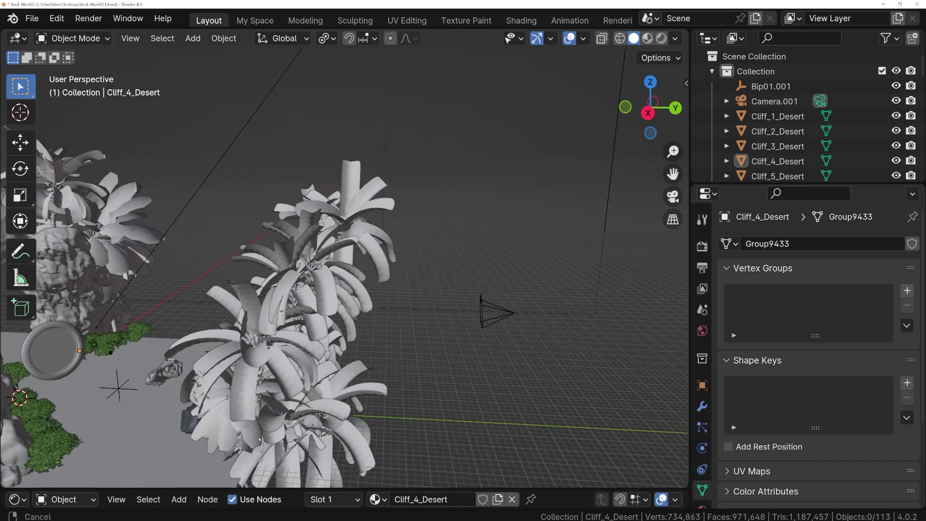
Select the scene camera and enable showing Mist in its viewport display settings
{"action": "middle_click_drag", "start_coordinate": [482, 309], "coordinate": [506, 316]}
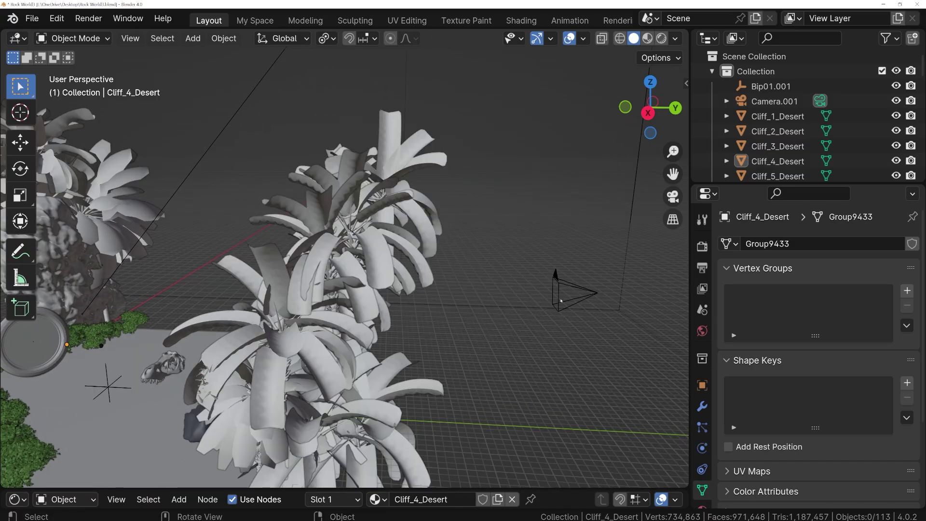
{"action": "left_click", "coordinate": [557, 283]}
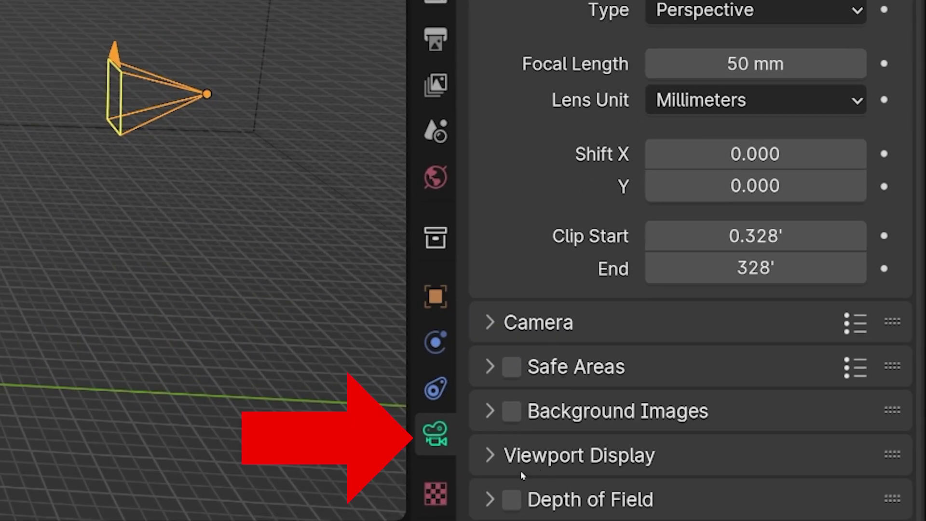
{"action": "left_click", "coordinate": [491, 456]}
{"action": "scroll", "coordinate": [585, 414], "scroll_direction": "down", "scroll_amount": 5}
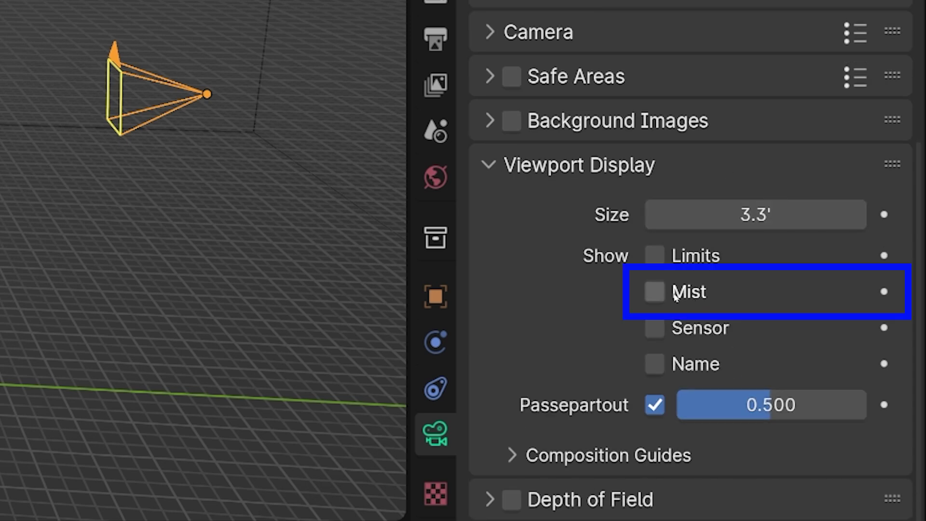
{"action": "left_click", "coordinate": [656, 291]}
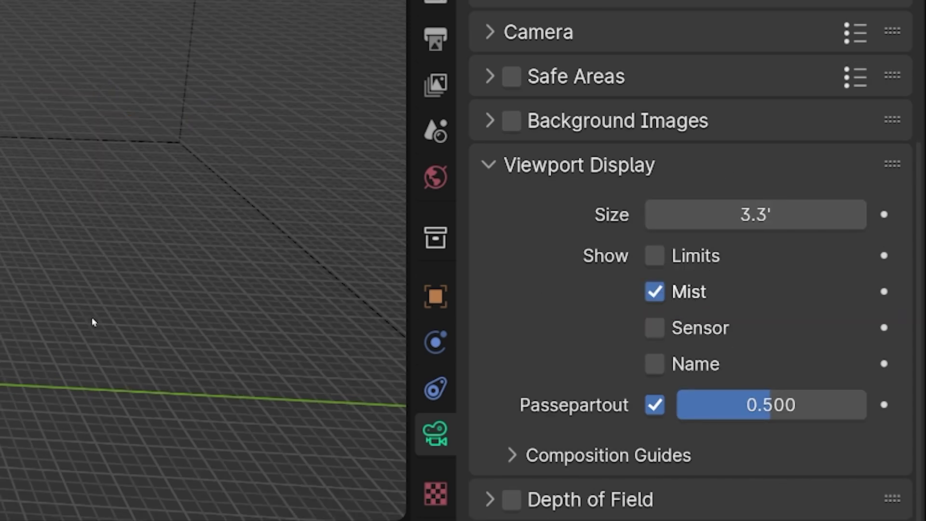
Expand the world's Mist Pass settings and set the mist start distance to 11'
{"action": "mouse_move", "coordinate": [560, 397]}
{"action": "middle_mouse_down"}
{"action": "mouse_move", "coordinate": [308, 382]}
{"action": "mouse_move", "coordinate": [671, 385]}
{"action": "middle_mouse_up"}
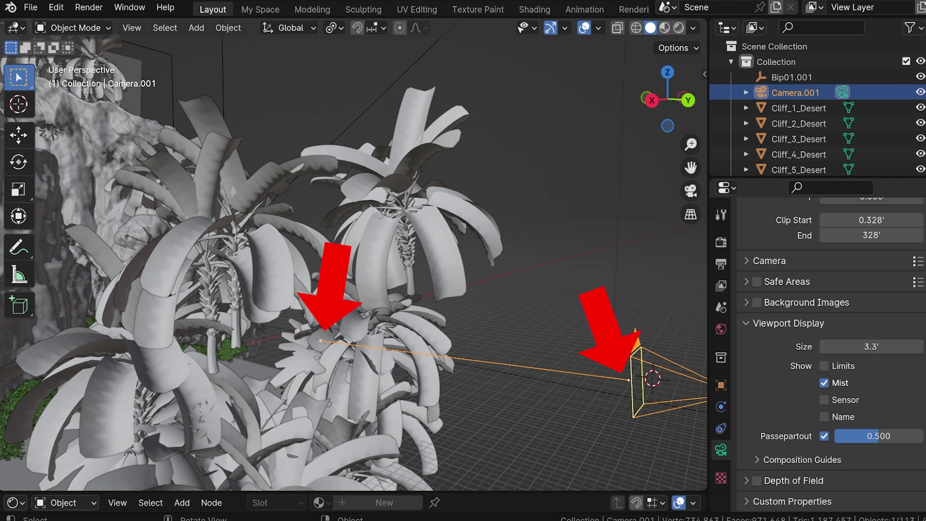
{"action": "scroll", "coordinate": [515, 407], "scroll_direction": "down", "scroll_amount": 8}
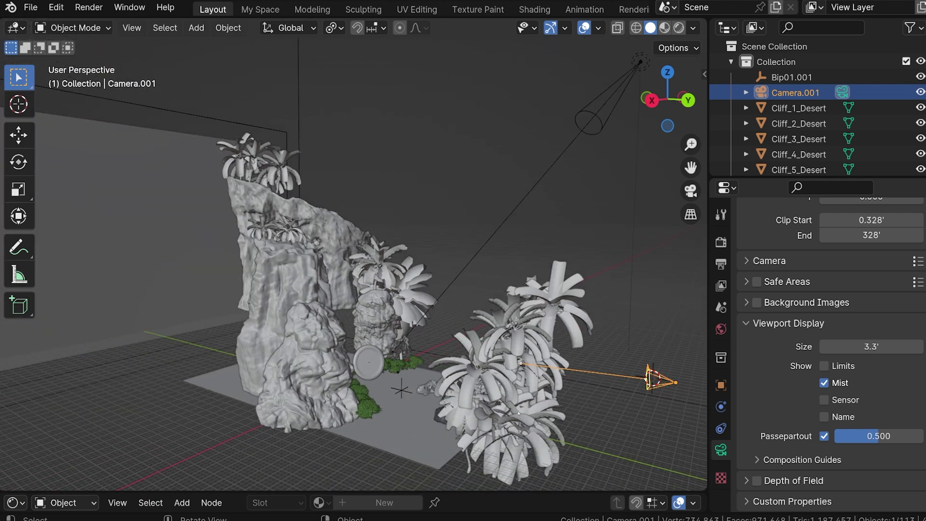
{"action": "mouse_move", "coordinate": [521, 364]}
{"action": "middle_mouse_down"}
{"action": "mouse_move", "coordinate": [454, 367]}
{"action": "mouse_move", "coordinate": [512, 362]}
{"action": "middle_mouse_up"}
{"action": "middle_click_drag", "start_coordinate": [467, 407], "coordinate": [415, 393]}
{"action": "scroll", "coordinate": [393, 386], "scroll_direction": "up", "scroll_amount": 3}
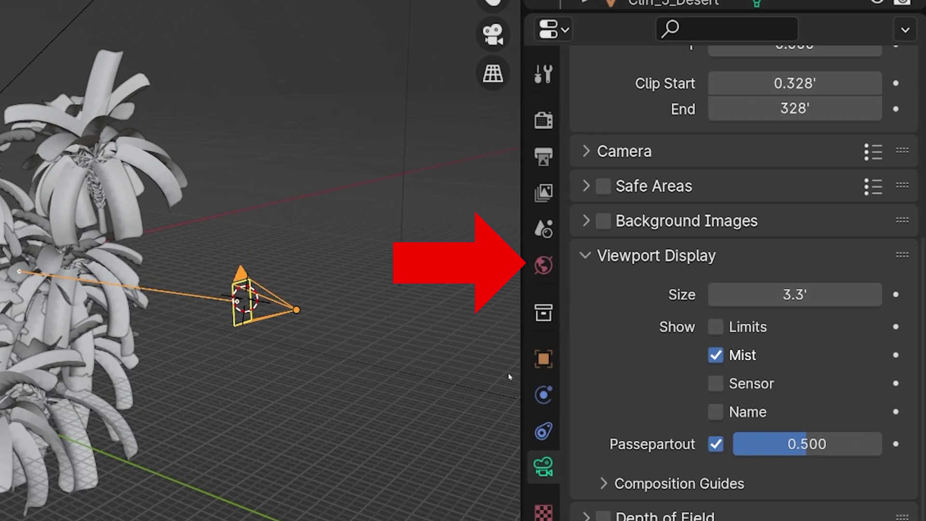
{"action": "left_click", "coordinate": [550, 268]}
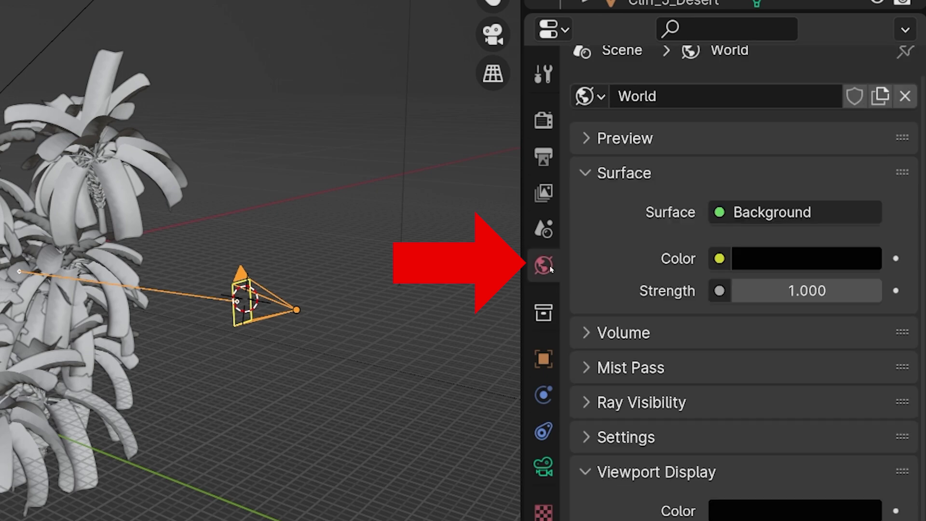
{"action": "left_click", "coordinate": [587, 368]}
{"action": "scroll", "coordinate": [661, 333], "scroll_direction": "down", "scroll_amount": 4}
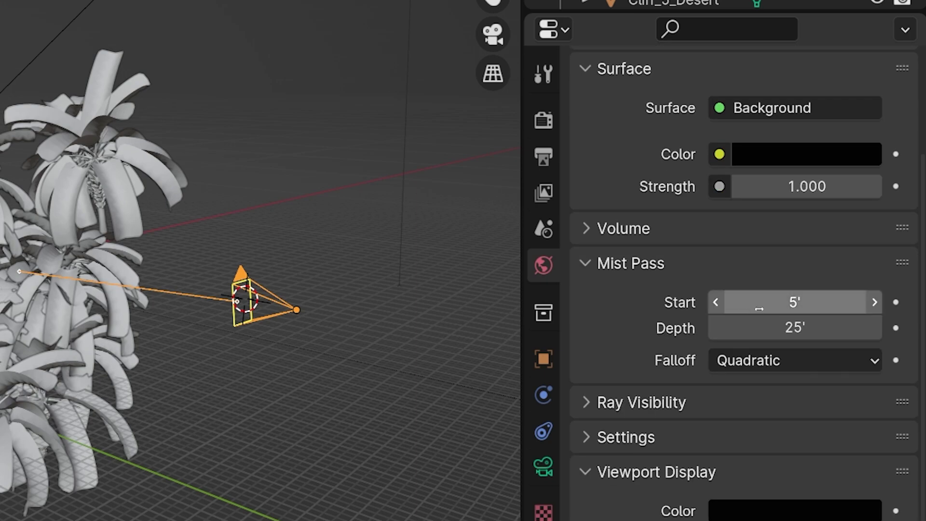
{"action": "scroll", "coordinate": [319, 357], "scroll_direction": "up", "scroll_amount": 6}
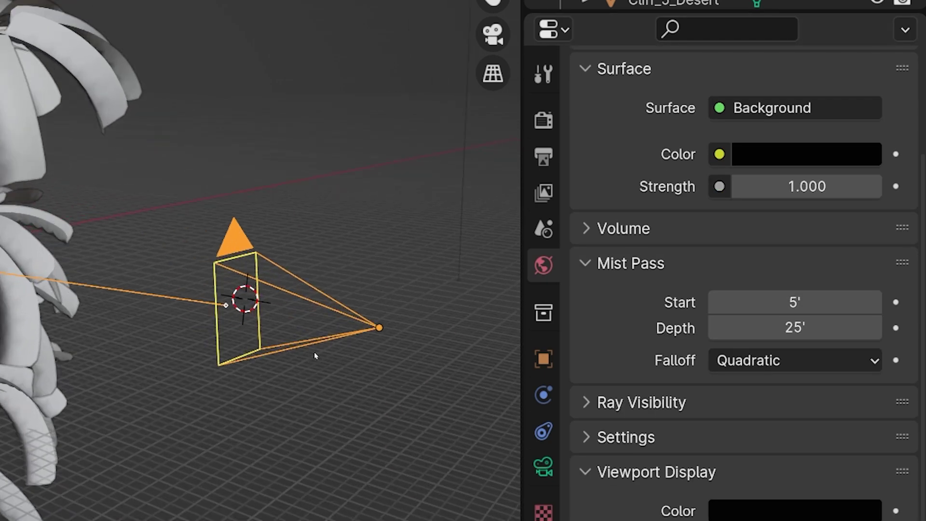
{"action": "middle_click_drag", "start_coordinate": [356, 333], "coordinate": [516, 290]}
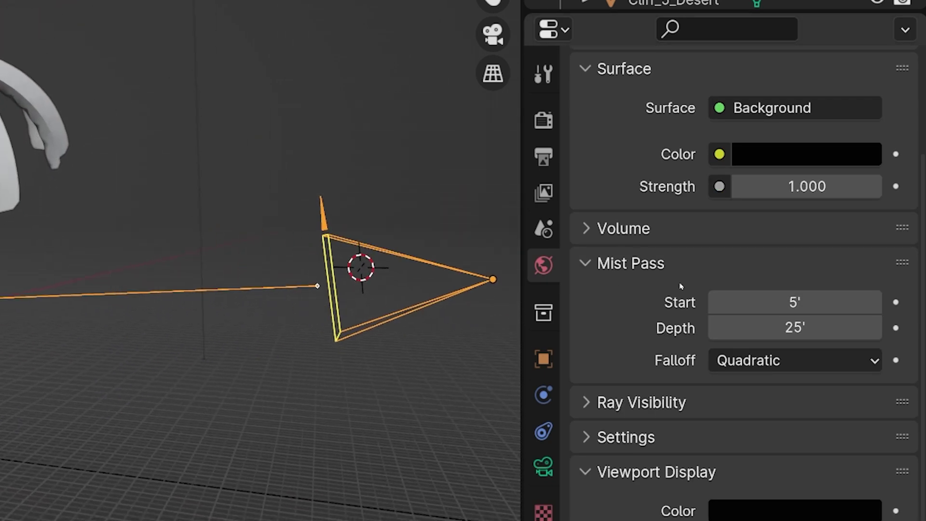
{"action": "left_click_drag", "start_coordinate": [844, 302], "coordinate": [873, 302]}
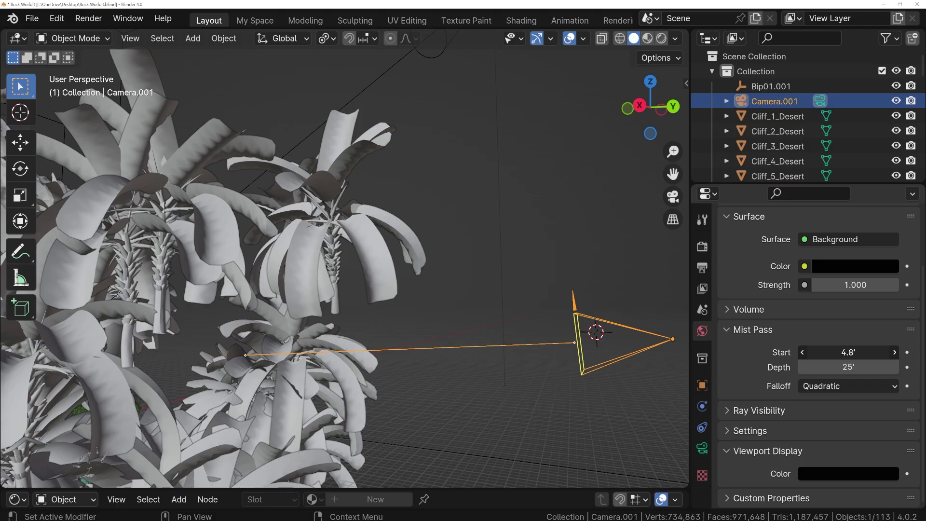
{"action": "left_click_drag", "start_coordinate": [848, 352], "coordinate": [883, 352]}
{"action": "mouse_move", "coordinate": [883, 352]}
{"action": "left_mouse_down"}
{"action": "mouse_move", "coordinate": [843, 352]}
{"action": "mouse_move", "coordinate": [876, 352]}
{"action": "left_mouse_up"}
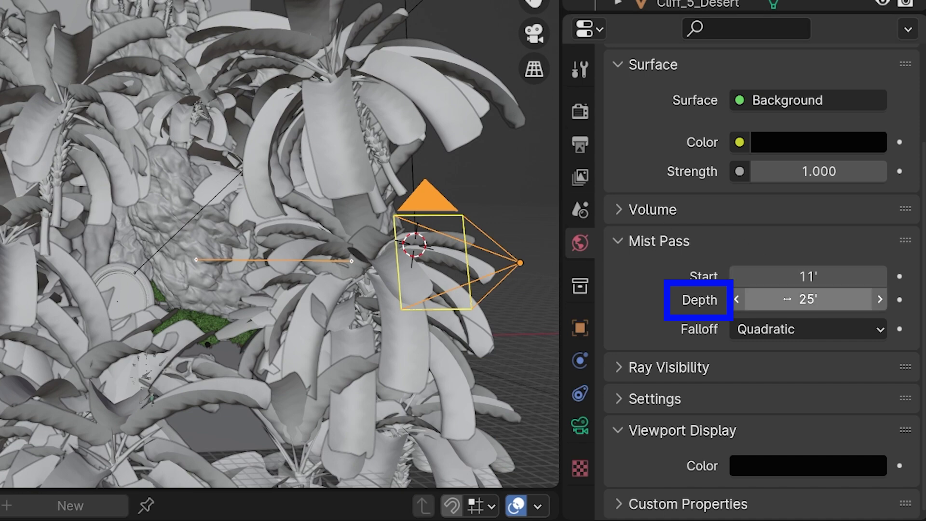
Set the Mist Pass depth to 184', checking its reach from the top view, and open the falloff options
{"action": "left_click_drag", "start_coordinate": [808, 299], "coordinate": [878, 299]}
{"action": "scroll", "coordinate": [68, 199], "scroll_direction": "down", "scroll_amount": 5}
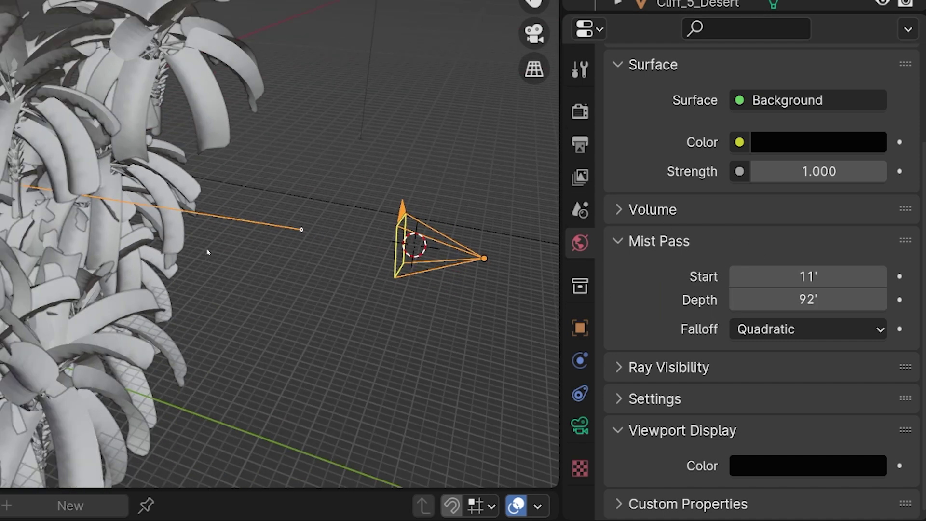
{"action": "key", "text": "KP_7"}
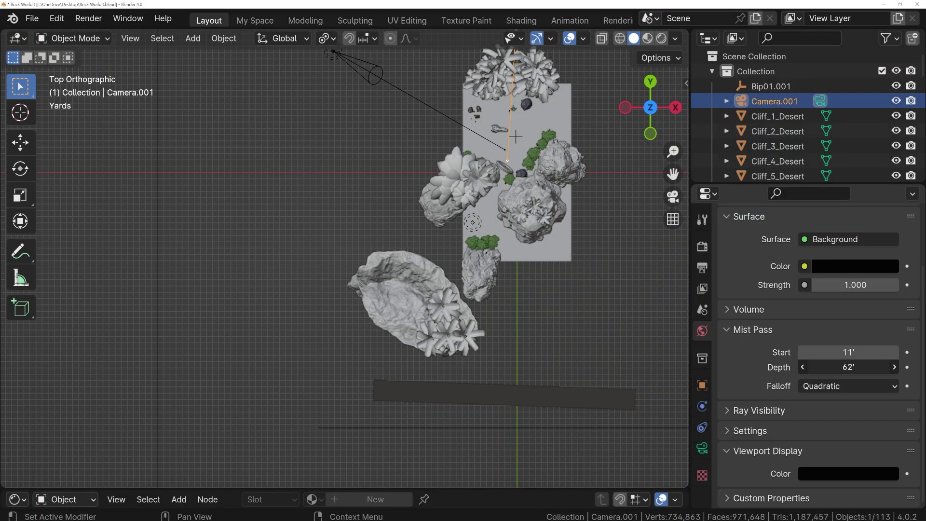
{"action": "left_click_drag", "start_coordinate": [820, 368], "coordinate": [902, 368]}
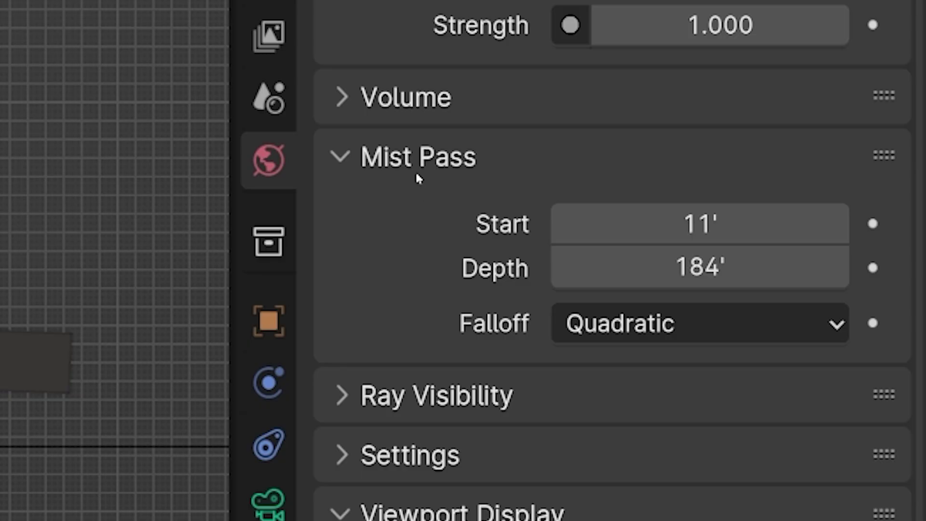
{"action": "left_click", "coordinate": [717, 327]}
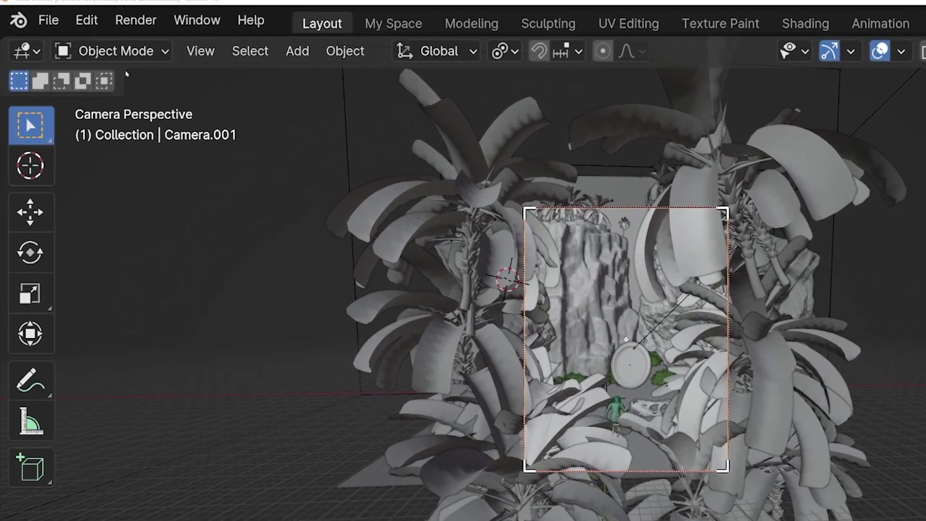
Render the image from the camera view and switch to the Compositing workspace to see the result
{"action": "left_click", "coordinate": [88, 18]}
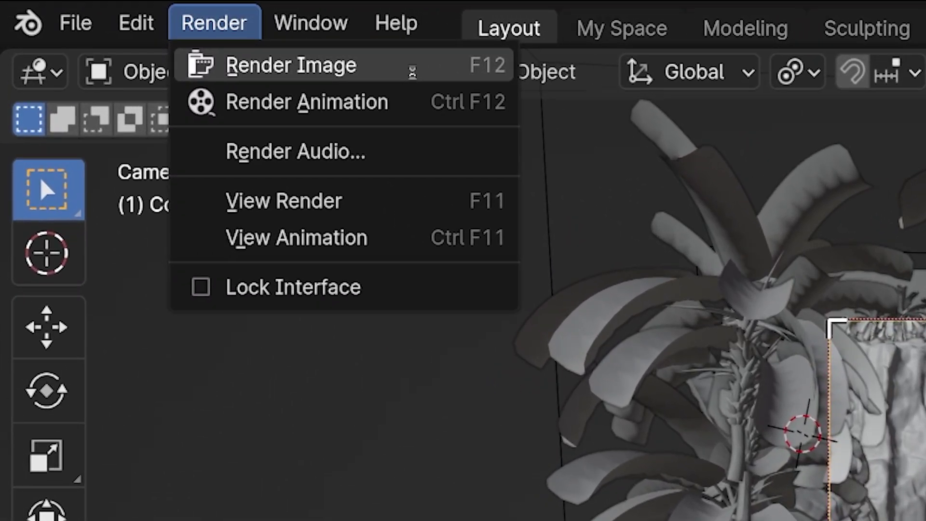
{"action": "left_click", "coordinate": [338, 69]}
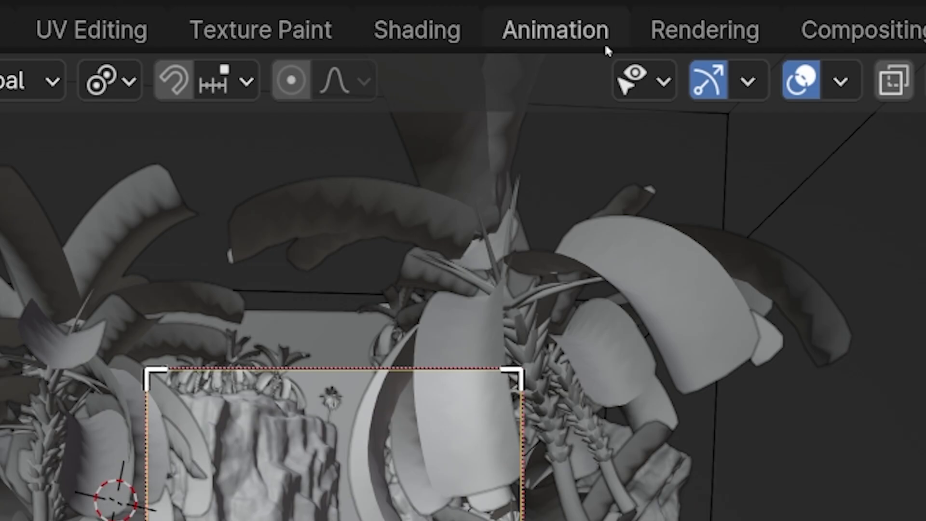
{"action": "scroll", "coordinate": [613, 41], "scroll_direction": "down", "scroll_amount": 3}
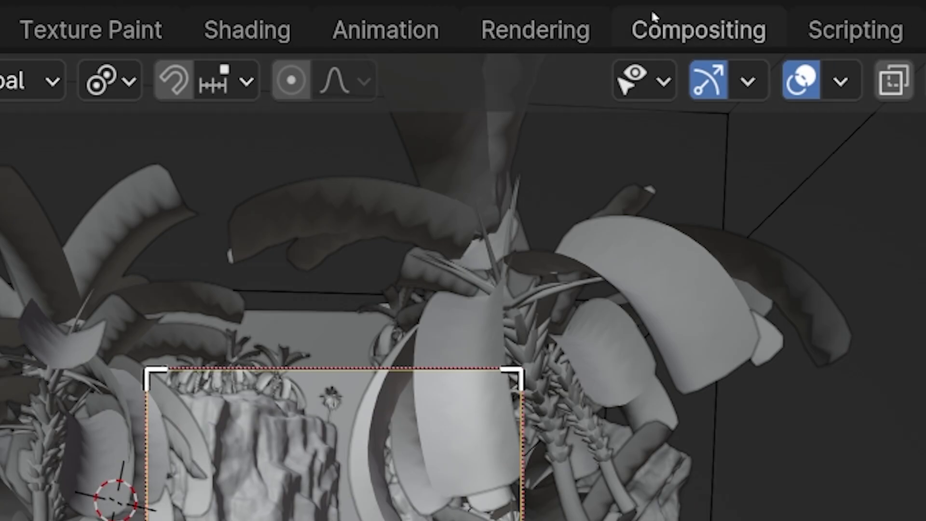
{"action": "left_click", "coordinate": [673, 36]}
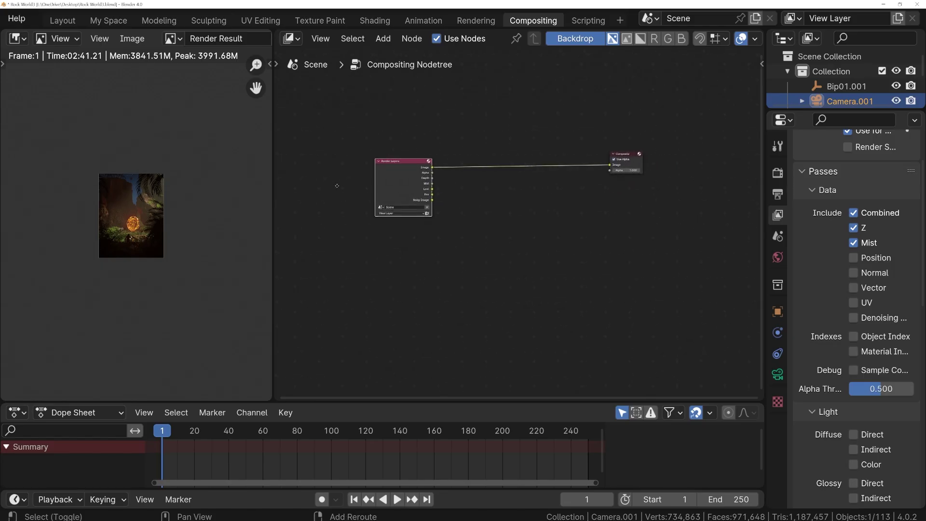
{"action": "scroll", "coordinate": [337, 184], "scroll_direction": "up", "scroll_amount": 2}
{"action": "scroll", "coordinate": [161, 204], "scroll_direction": "up", "scroll_amount": 6}
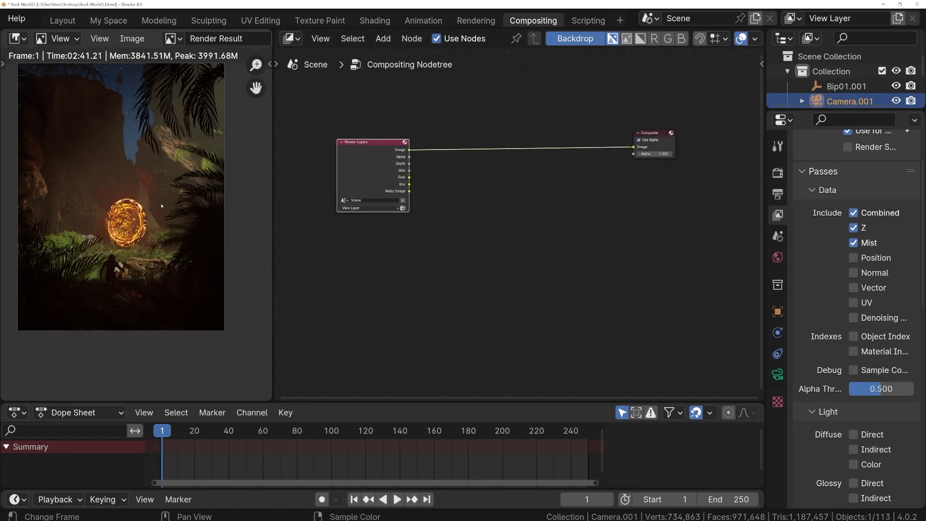
{"action": "scroll", "coordinate": [161, 204], "scroll_direction": "down", "scroll_amount": 3}
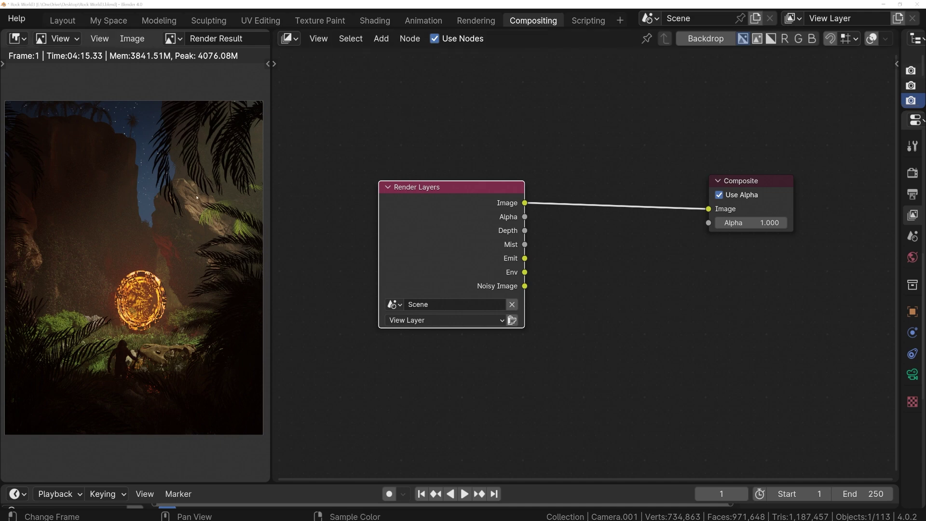
Toggle the node editor's overlays and backdrop on and back off
{"action": "left_click", "coordinate": [871, 38]}
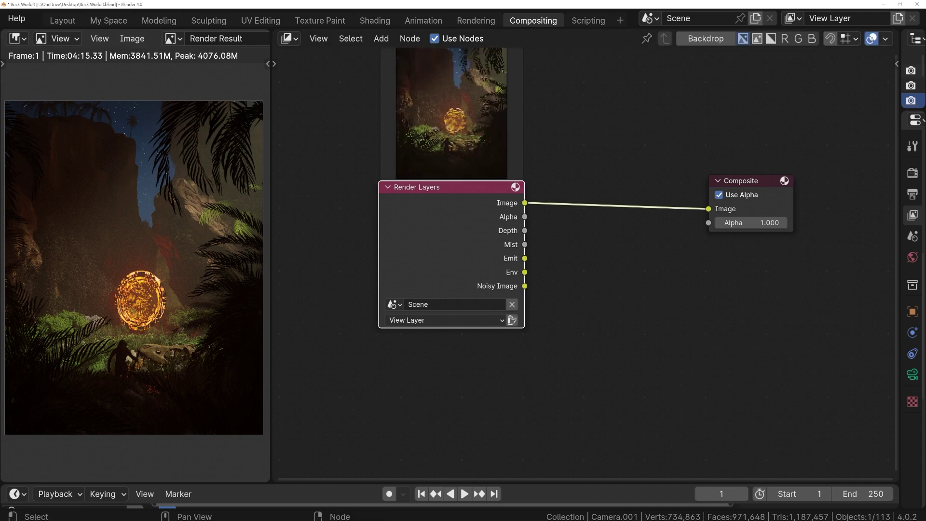
{"action": "left_click", "coordinate": [872, 38]}
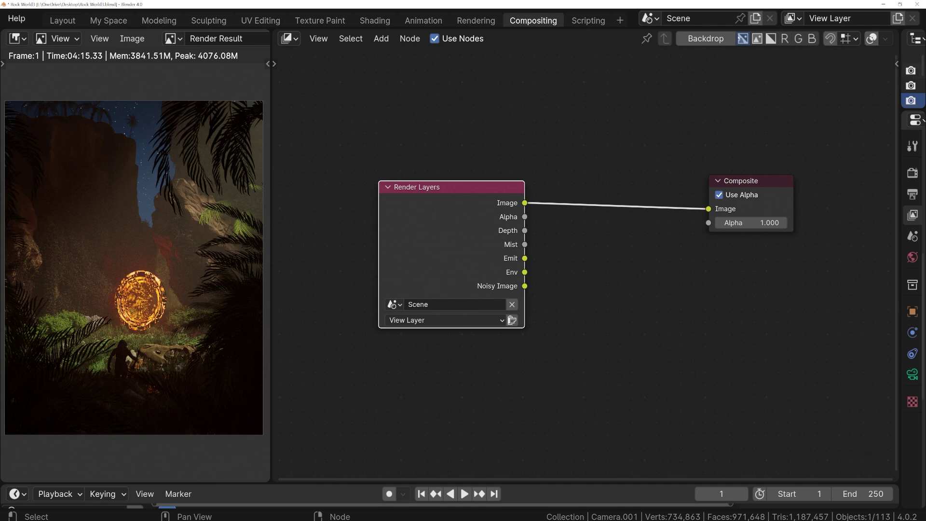
{"action": "left_click", "coordinate": [710, 39]}
{"action": "left_click", "coordinate": [713, 39]}
Connect the Mist output of the Render Layers node to the Image input of the Composite node
{"action": "scroll", "coordinate": [522, 224], "scroll_direction": "up", "scroll_amount": 2}
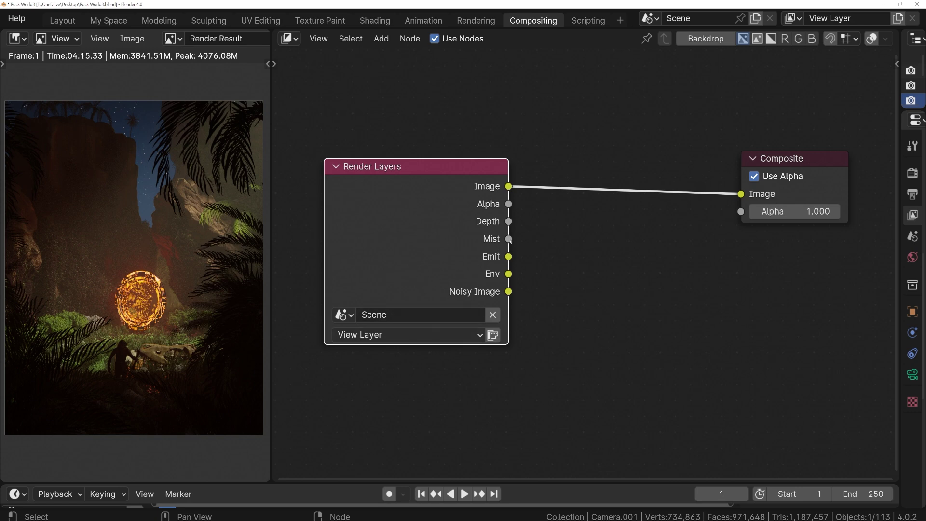
{"action": "left_click_drag", "start_coordinate": [509, 239], "coordinate": [741, 194]}
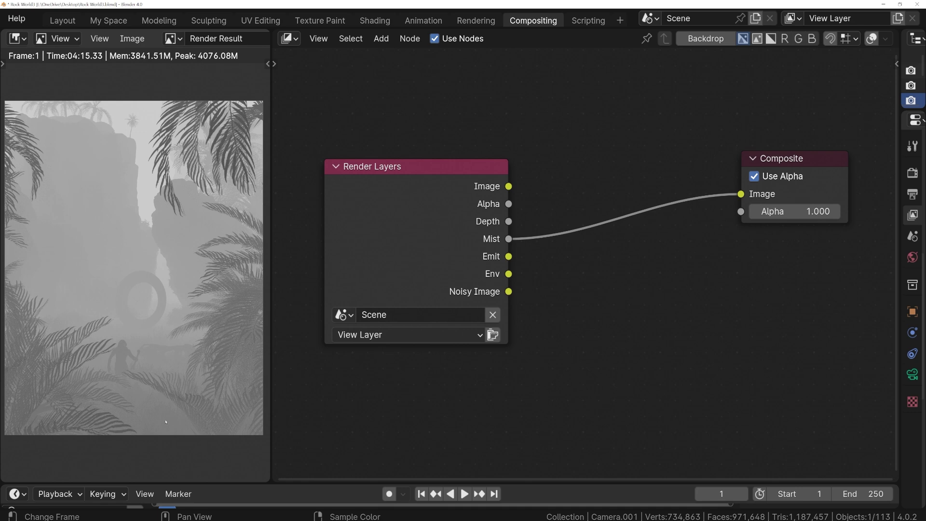
{"action": "left_click", "coordinate": [131, 39]}
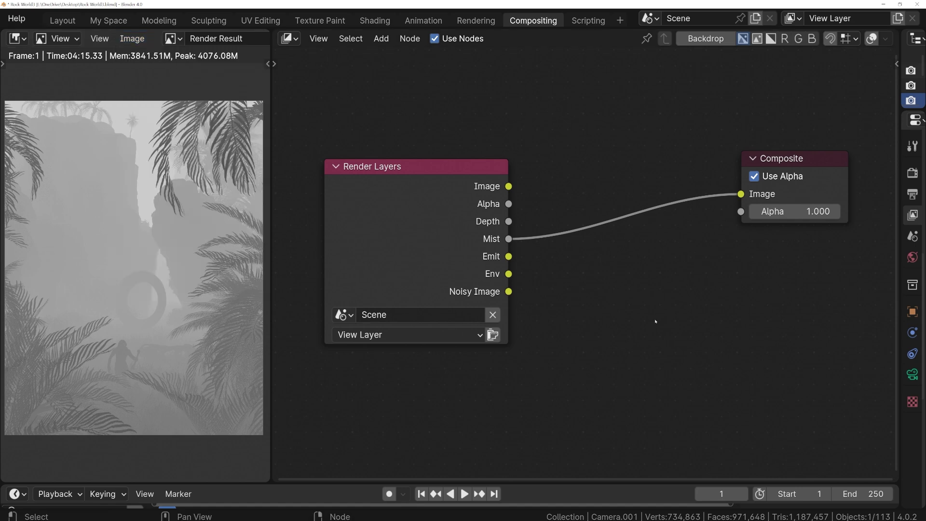
Insert a Mix Color node before the Composite node and connect the Render Layers Image output to its first Image input
{"action": "key", "text": "shift+a"}
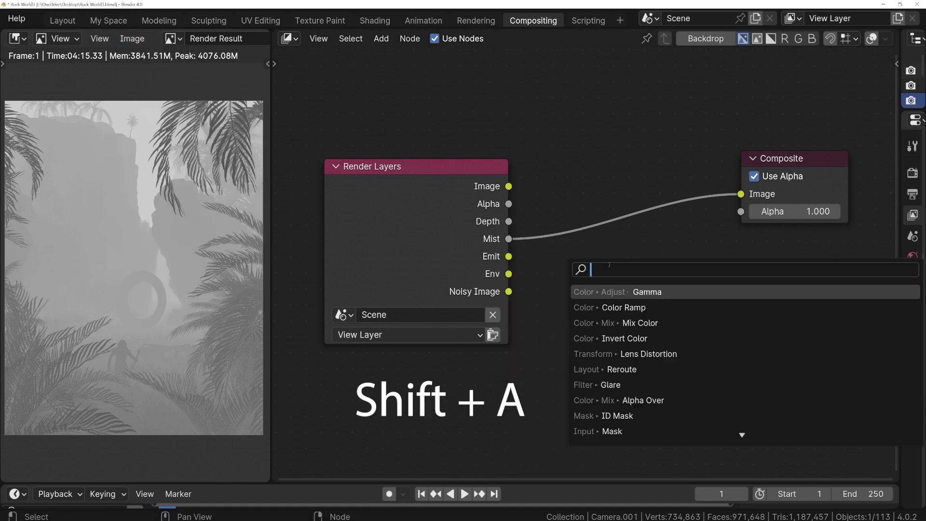
{"action": "left_click", "coordinate": [668, 324]}
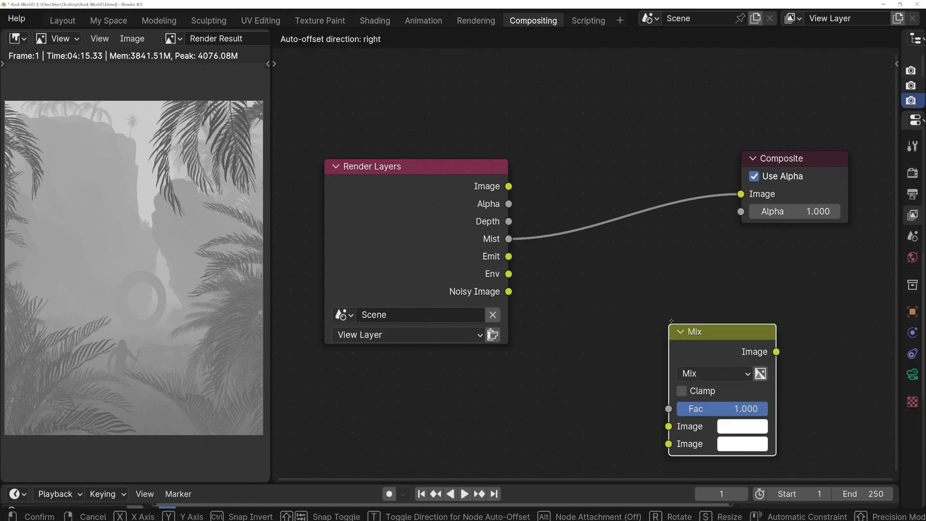
{"action": "left_click", "coordinate": [623, 169]}
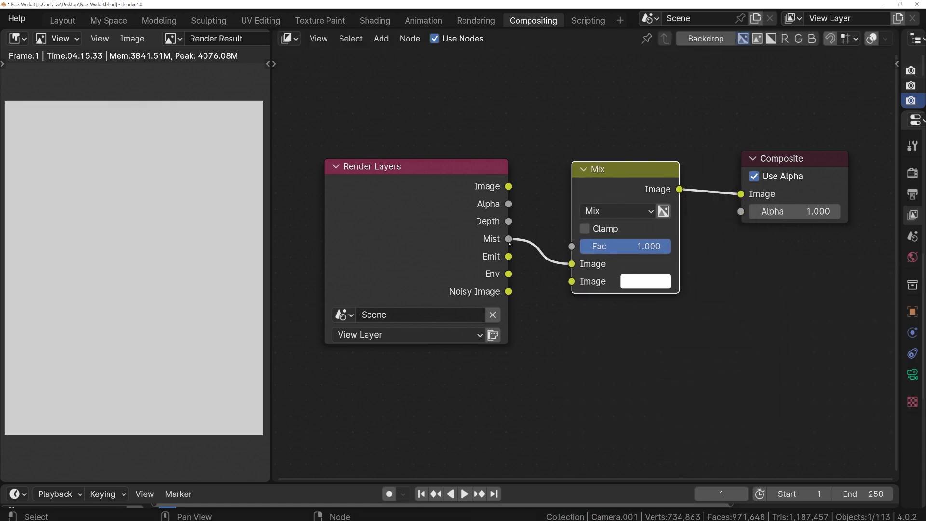
{"action": "left_click_drag", "start_coordinate": [508, 186], "coordinate": [572, 263]}
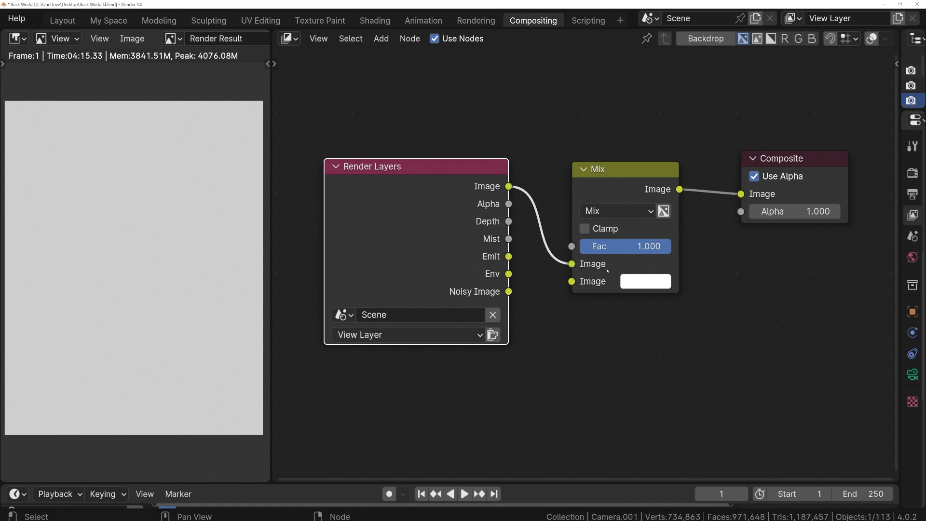
Set the Mix node's factor to 0.5, and connect the Mist output to its Fac input
{"action": "left_click", "coordinate": [631, 246]}
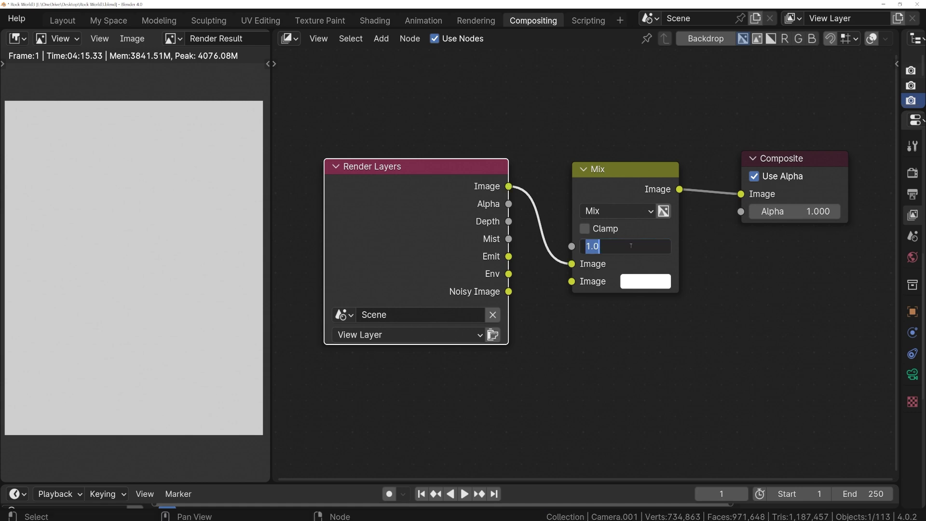
{"action": "type", "text": ".5"}
{"action": "key", "text": "Return"}
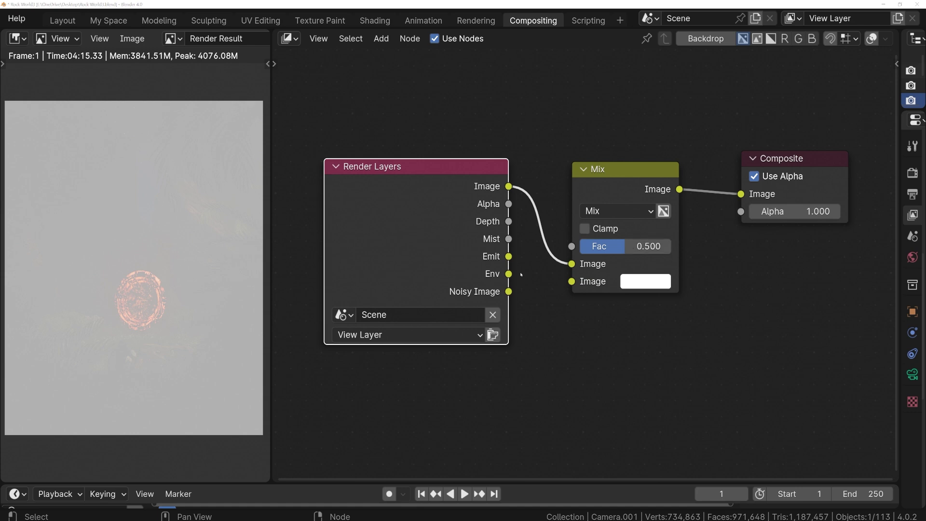
{"action": "left_click_drag", "start_coordinate": [509, 239], "coordinate": [571, 246]}
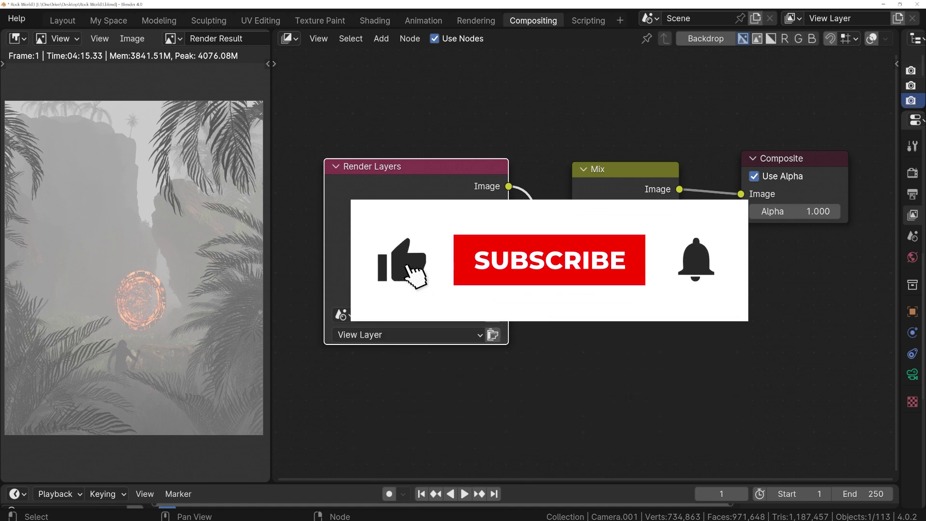
Set the Mix node's second Image colour to a bright cyan
{"action": "scroll", "coordinate": [586, 263], "scroll_direction": "down", "scroll_amount": 1}
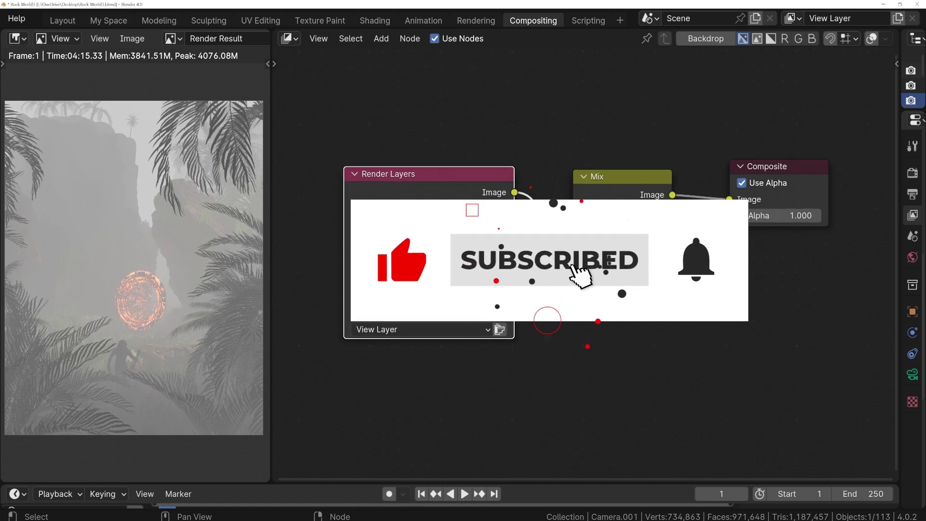
{"action": "scroll", "coordinate": [583, 262], "scroll_direction": "down", "scroll_amount": 2}
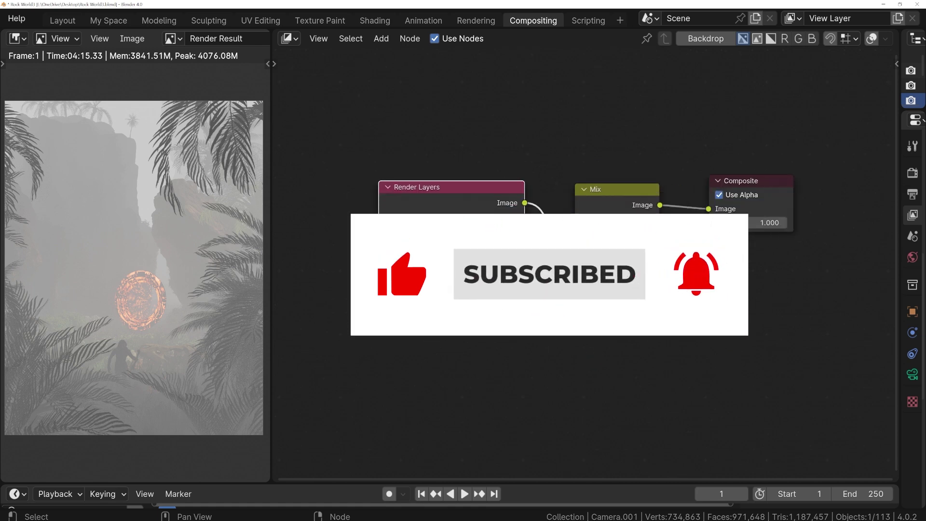
{"action": "scroll", "coordinate": [700, 313], "scroll_direction": "up", "scroll_amount": 2}
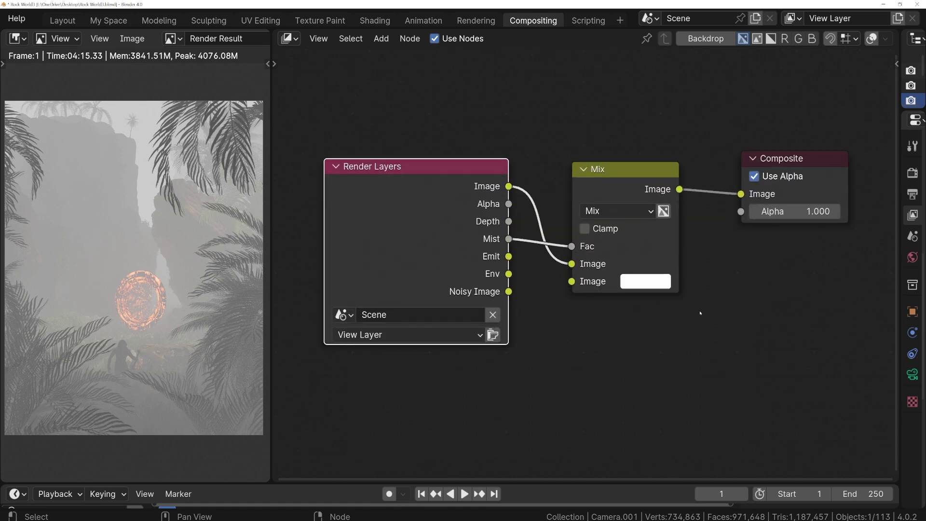
{"action": "left_click", "coordinate": [654, 284]}
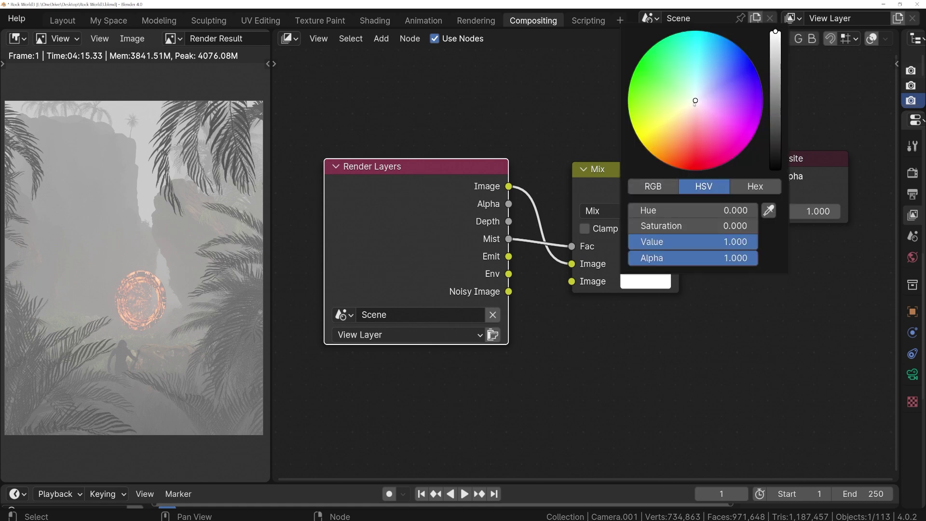
{"action": "left_click_drag", "start_coordinate": [696, 87], "coordinate": [701, 72]}
Move the Mix and Composite nodes together away from Render Layers to make room for another node
{"action": "scroll", "coordinate": [689, 291], "scroll_direction": "down", "scroll_amount": 2}
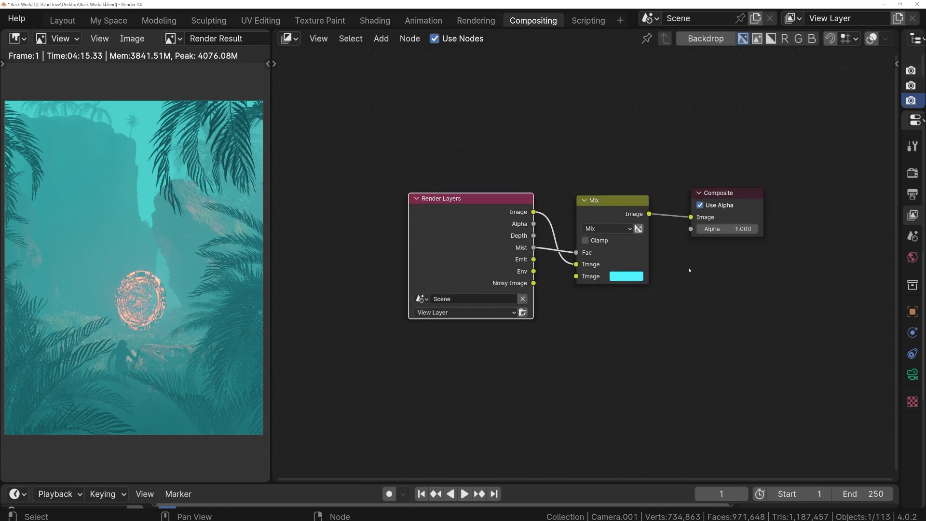
{"action": "middle_click_drag", "start_coordinate": [690, 291], "coordinate": [637, 350]}
{"action": "left_click", "coordinate": [579, 258]}
{"action": "left_click", "coordinate": [673, 240], "text": "shift"}
{"action": "key", "text": "g"}
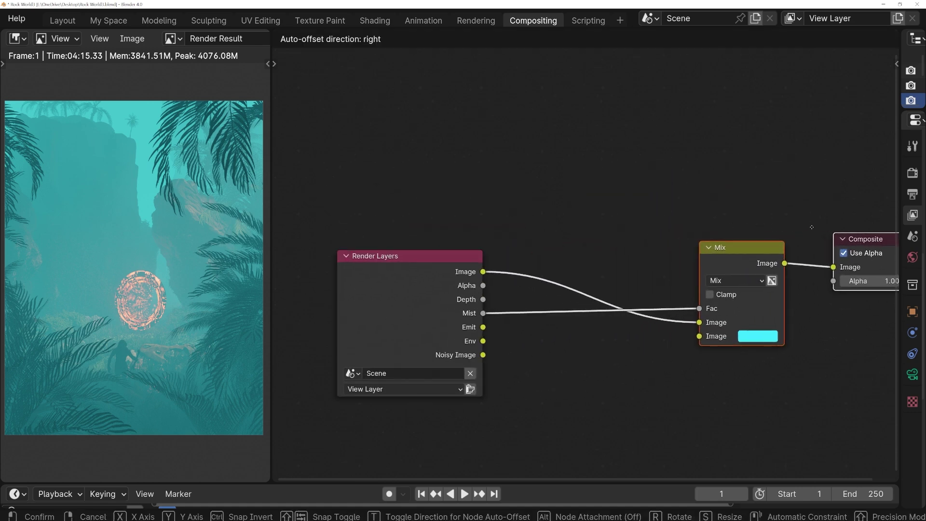
{"action": "left_click", "coordinate": [812, 232]}
Insert a Color Ramp node into the link between the Mist output and the Mix node's Fac input
{"action": "key", "text": "shift+a"}
{"action": "left_click", "coordinate": [516, 128]}
{"action": "key", "text": "Down"}
{"action": "key", "text": "Down"}
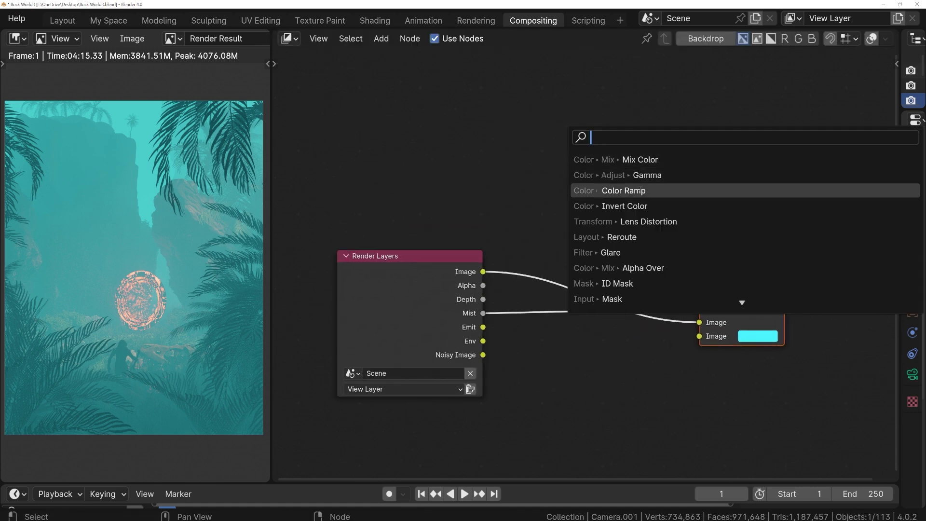
{"action": "key", "text": "Return"}
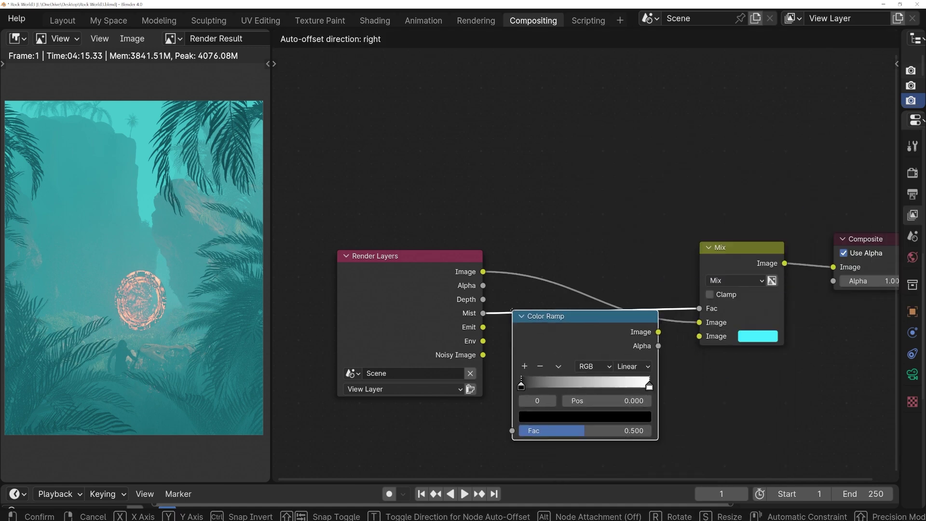
{"action": "left_click", "coordinate": [528, 307]}
{"action": "left_click_drag", "start_coordinate": [621, 326], "coordinate": [622, 336]}
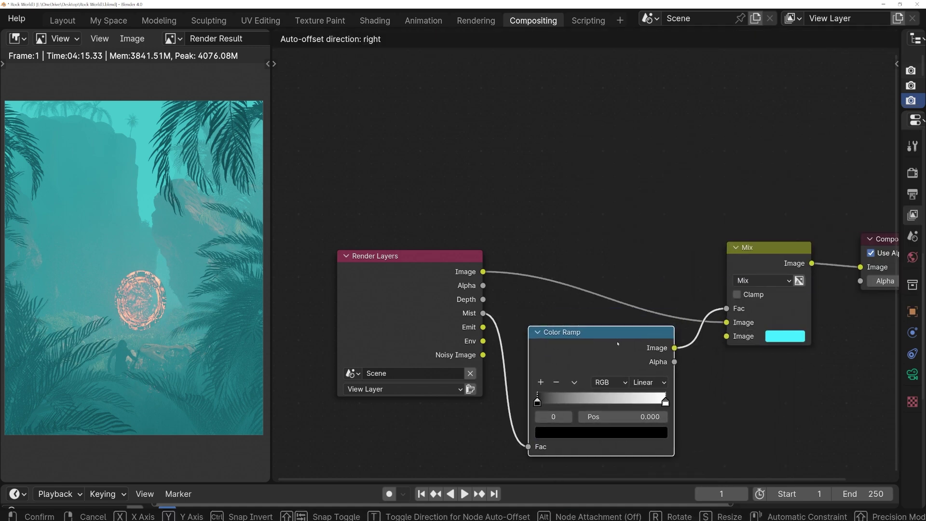
Position the Color Ramp's black stop at about 0.333 and its white stop at about 0.803, darkening the white stop to mid-grey
{"action": "middle_click_drag", "start_coordinate": [621, 337], "coordinate": [588, 254]}
{"action": "scroll", "coordinate": [486, 301], "scroll_direction": "up", "scroll_amount": 1}
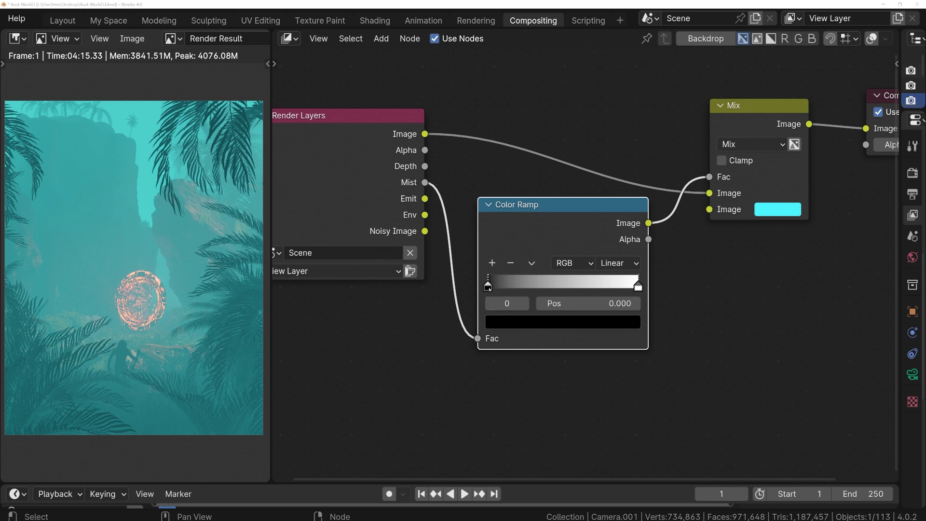
{"action": "left_click_drag", "start_coordinate": [489, 286], "coordinate": [543, 285]}
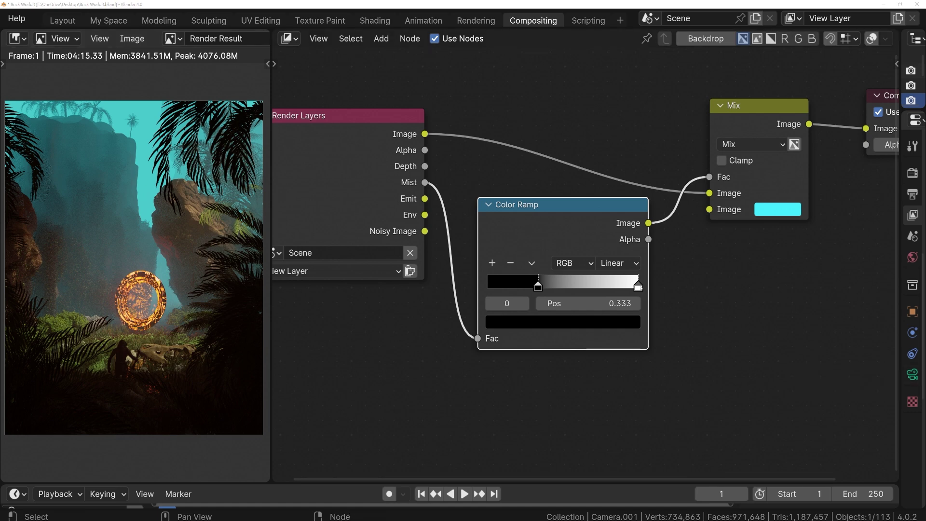
{"action": "left_click_drag", "start_coordinate": [638, 286], "coordinate": [608, 285]}
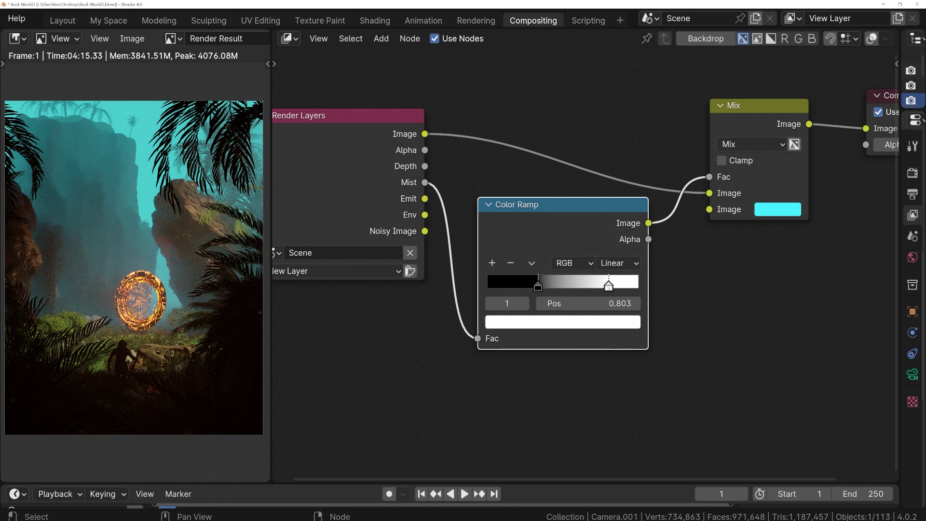
{"action": "left_click", "coordinate": [600, 322]}
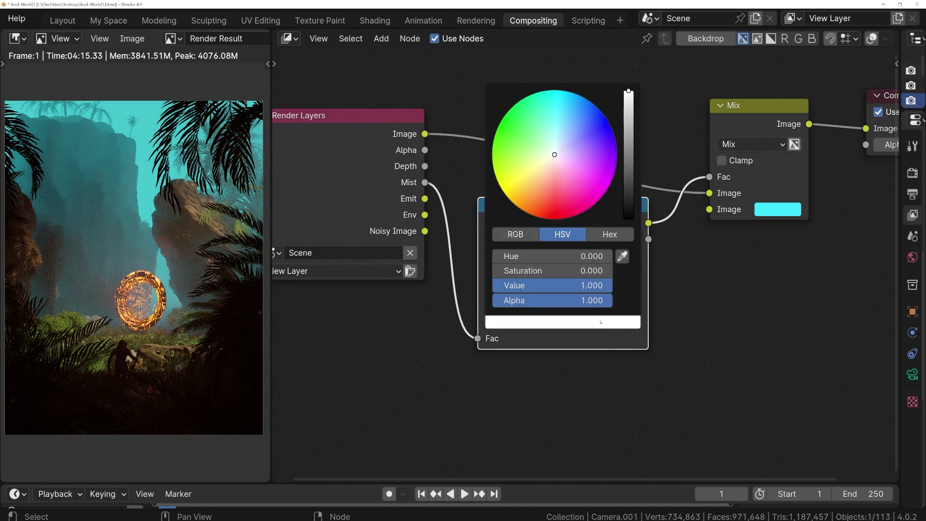
{"action": "left_click_drag", "start_coordinate": [628, 92], "coordinate": [629, 164]}
Try the Screen, Overlay and Linear Light blending modes on the Mix node, and return it to Mix
{"action": "middle_click_drag", "start_coordinate": [677, 266], "coordinate": [405, 303], "text": "shift"}
{"action": "scroll", "coordinate": [405, 302], "scroll_direction": "up", "scroll_amount": 2}
{"action": "left_click", "coordinate": [438, 139]}
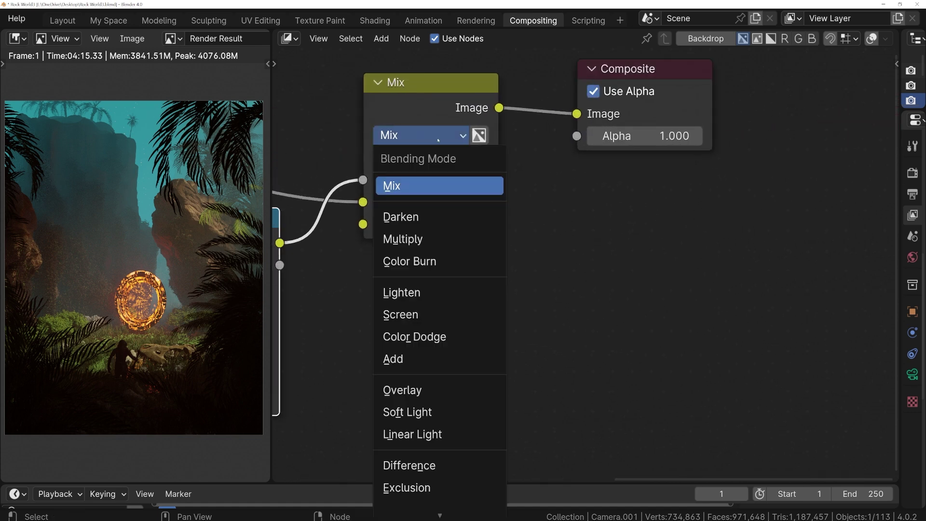
{"action": "left_click", "coordinate": [421, 314]}
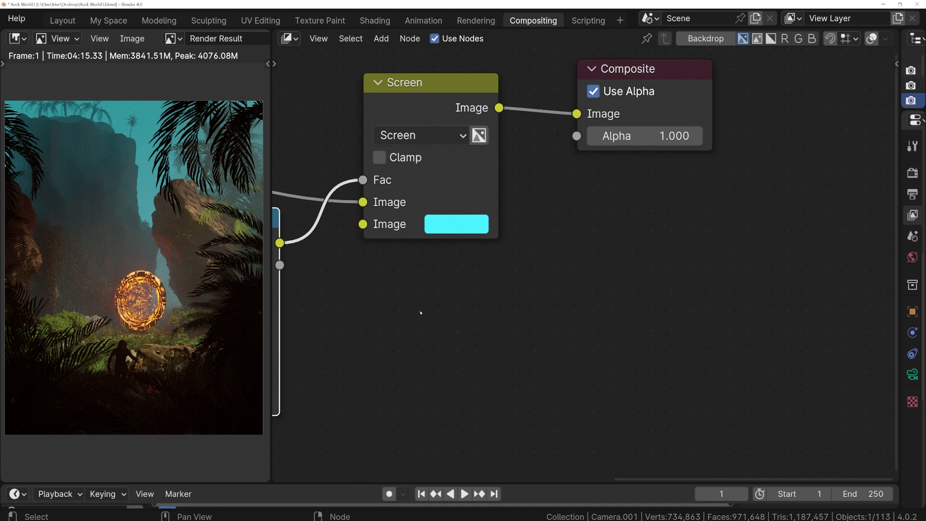
{"action": "left_click", "coordinate": [418, 135]}
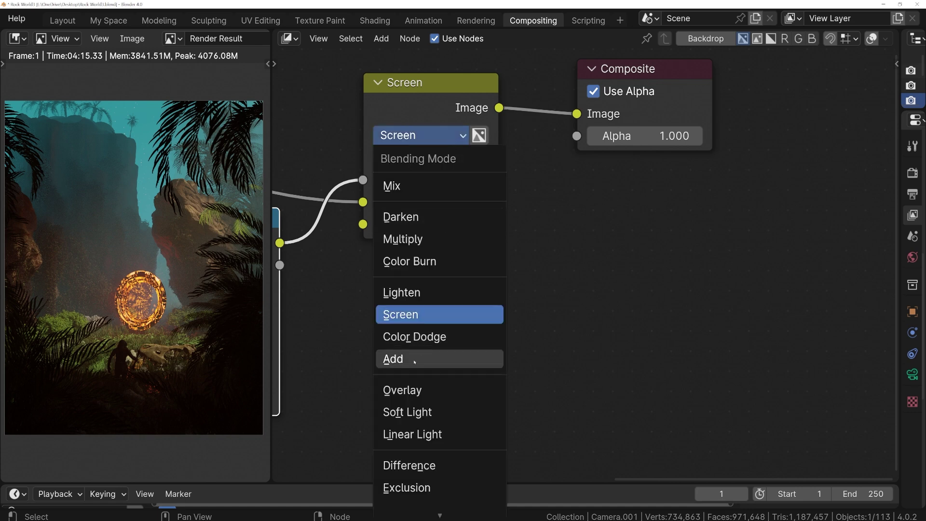
{"action": "left_click", "coordinate": [402, 390]}
{"action": "left_click", "coordinate": [418, 135]}
{"action": "left_click", "coordinate": [413, 434]}
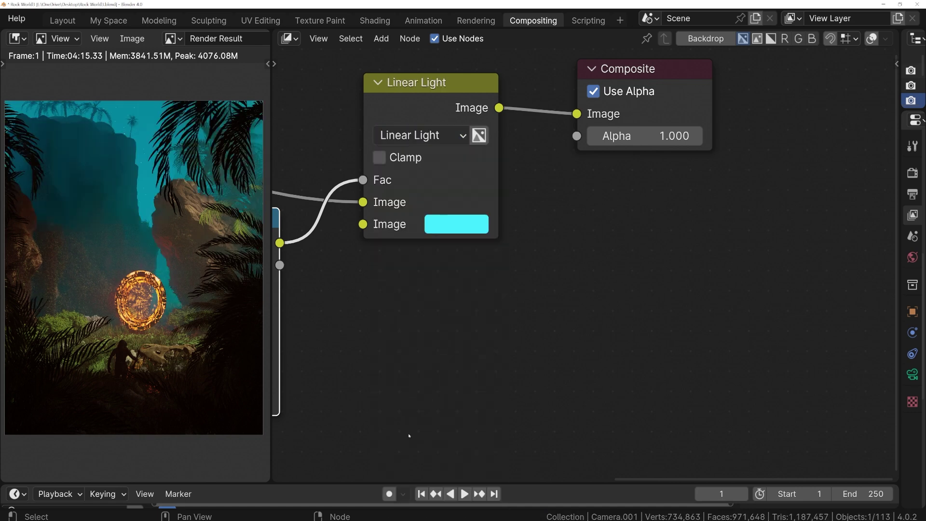
{"action": "left_click", "coordinate": [458, 137]}
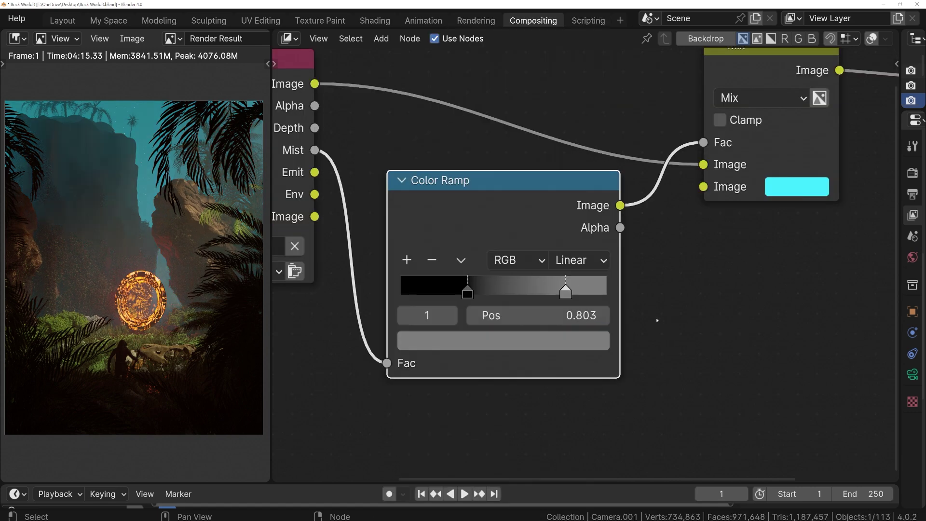
Change the Mix node's second Image colour to near-white, with hue about 0.599 and saturation about 0.027
{"action": "middle_click_drag", "start_coordinate": [661, 291], "coordinate": [473, 377]}
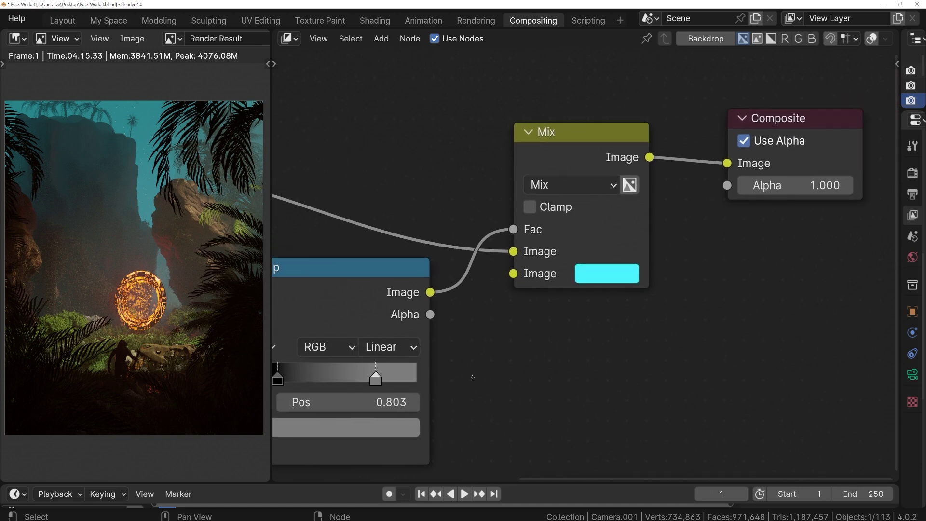
{"action": "left_click", "coordinate": [600, 280]}
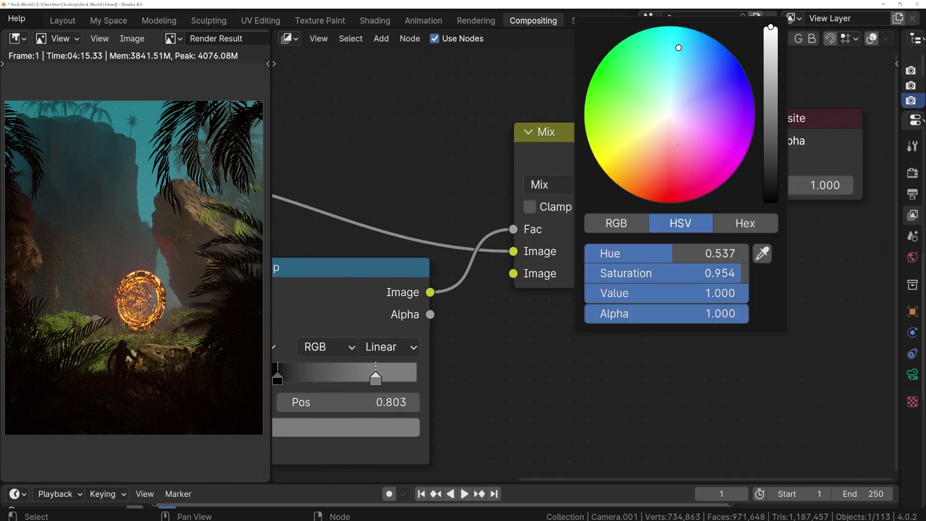
{"action": "left_click", "coordinate": [670, 114]}
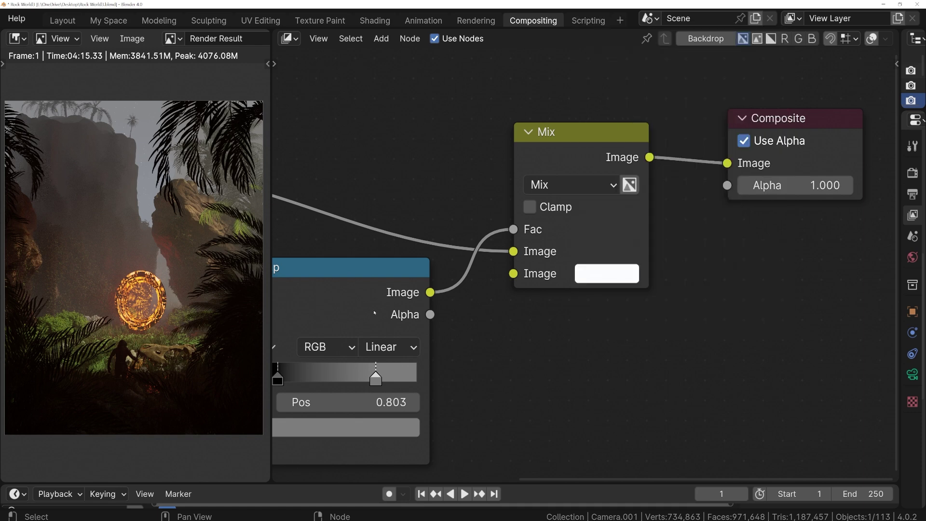
Tint the Mix node's near-white fog colour slightly towards light blue
{"action": "middle_click_drag", "start_coordinate": [374, 313], "coordinate": [265, 323]}
{"action": "left_click", "coordinate": [499, 284]}
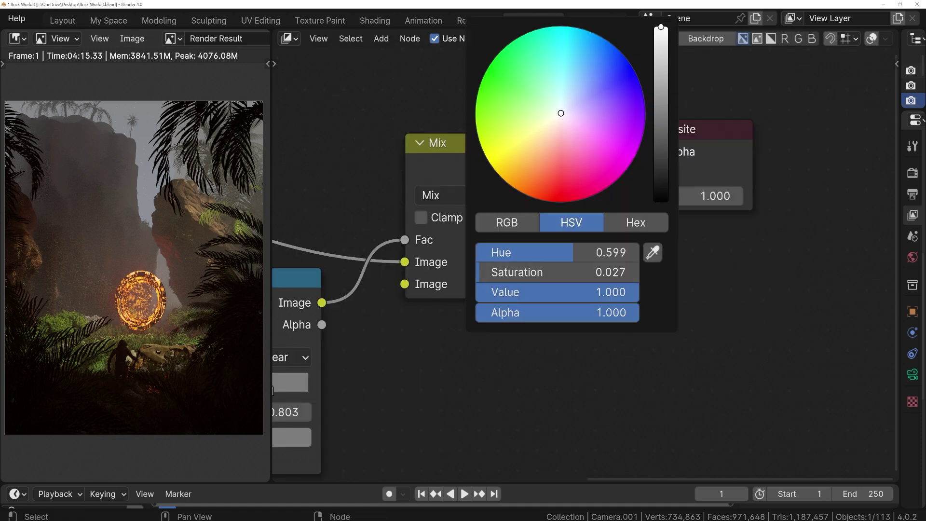
{"action": "mouse_move", "coordinate": [561, 113]}
{"action": "left_mouse_down"}
{"action": "mouse_move", "coordinate": [552, 107]}
{"action": "mouse_move", "coordinate": [564, 98]}
{"action": "left_mouse_up"}
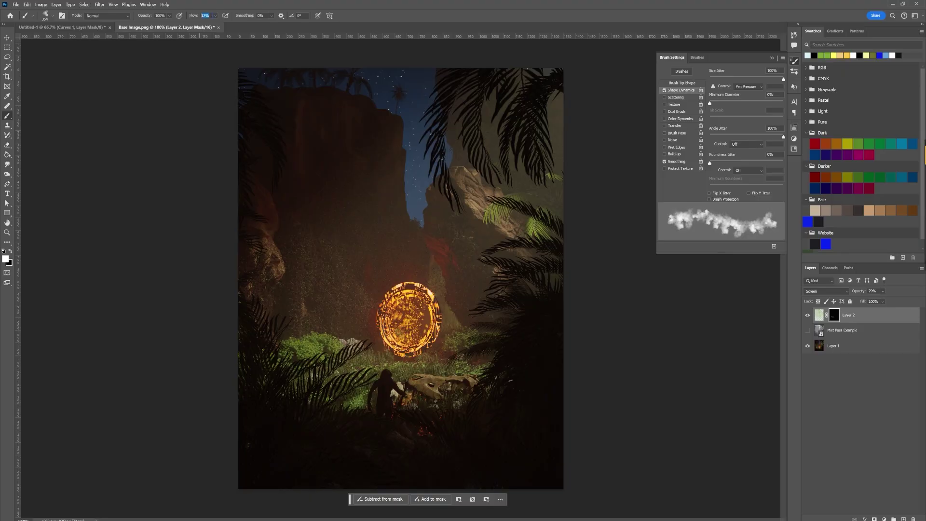
In Photoshop, set the brush flow to 50% and paint fog into Layer 2's mask across the base of the glowing portal
{"action": "type", "text": "50"}
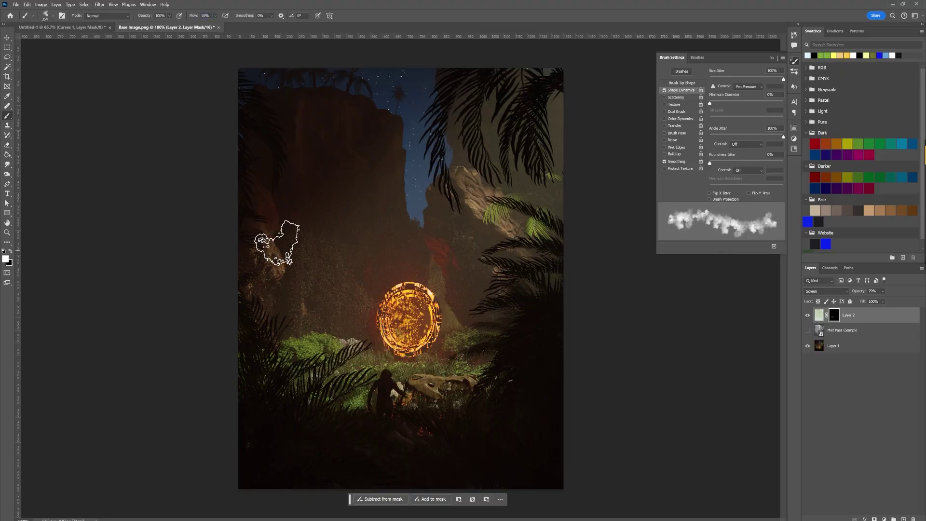
{"action": "mouse_move", "coordinate": [337, 337]}
{"action": "left_mouse_down"}
{"action": "mouse_move", "coordinate": [289, 330]}
{"action": "mouse_move", "coordinate": [331, 320]}
{"action": "mouse_move", "coordinate": [381, 347]}
{"action": "mouse_move", "coordinate": [437, 344]}
{"action": "left_mouse_up"}
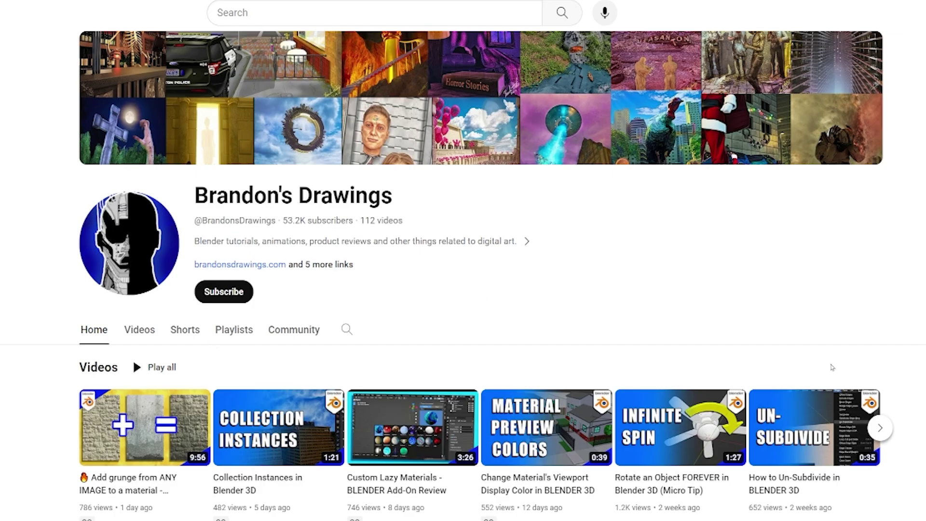
{"action": "scroll", "coordinate": [903, 393], "scroll_direction": "down", "scroll_amount": 5}
{"action": "scroll", "coordinate": [903, 392], "scroll_direction": "down", "scroll_amount": 13}
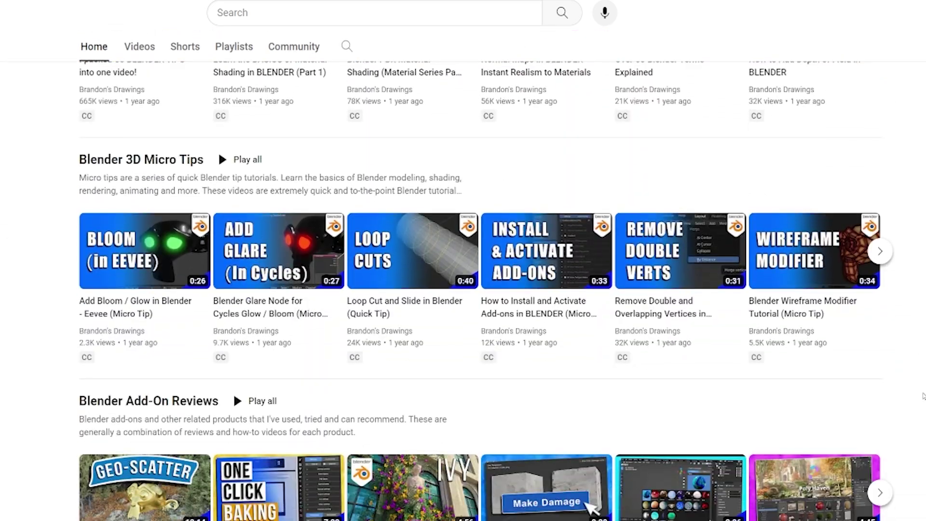
{"action": "scroll", "coordinate": [924, 397], "scroll_direction": "down", "scroll_amount": 4}
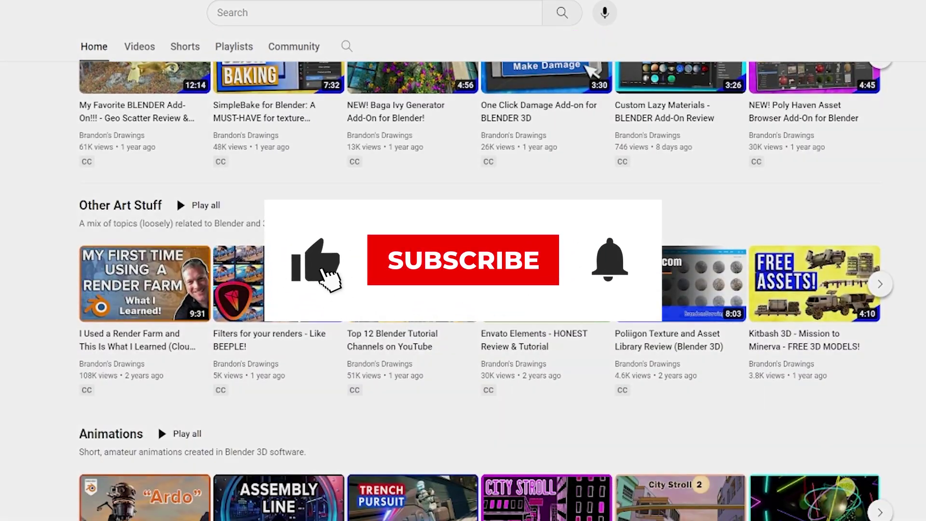